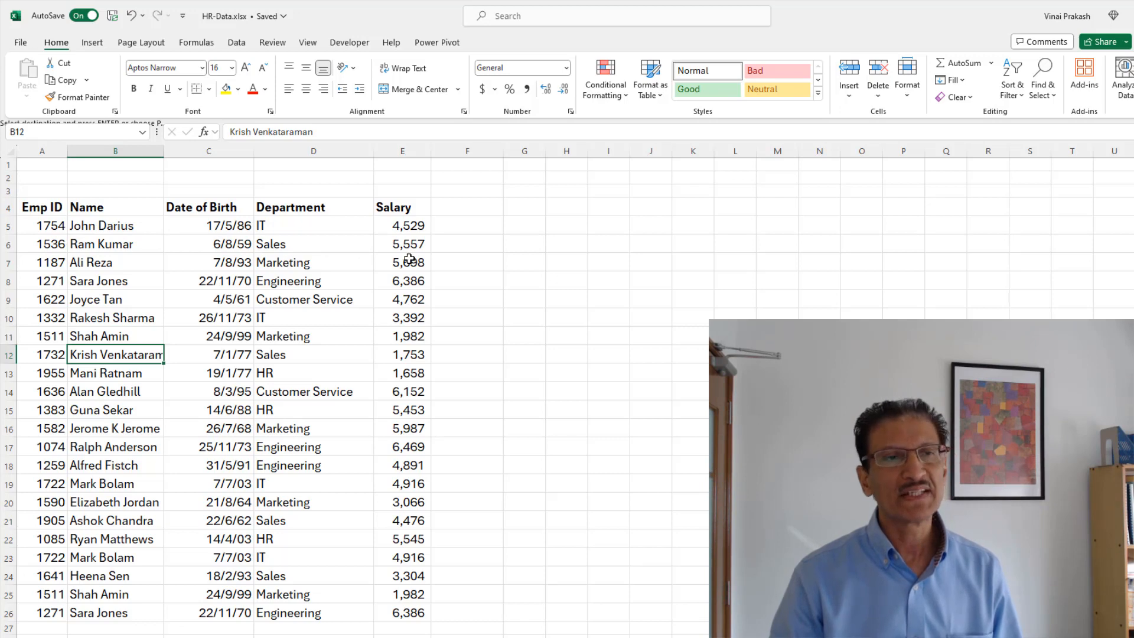
Step: Select the entire employee table A4:E26, starting from cell B8
click(116, 290)
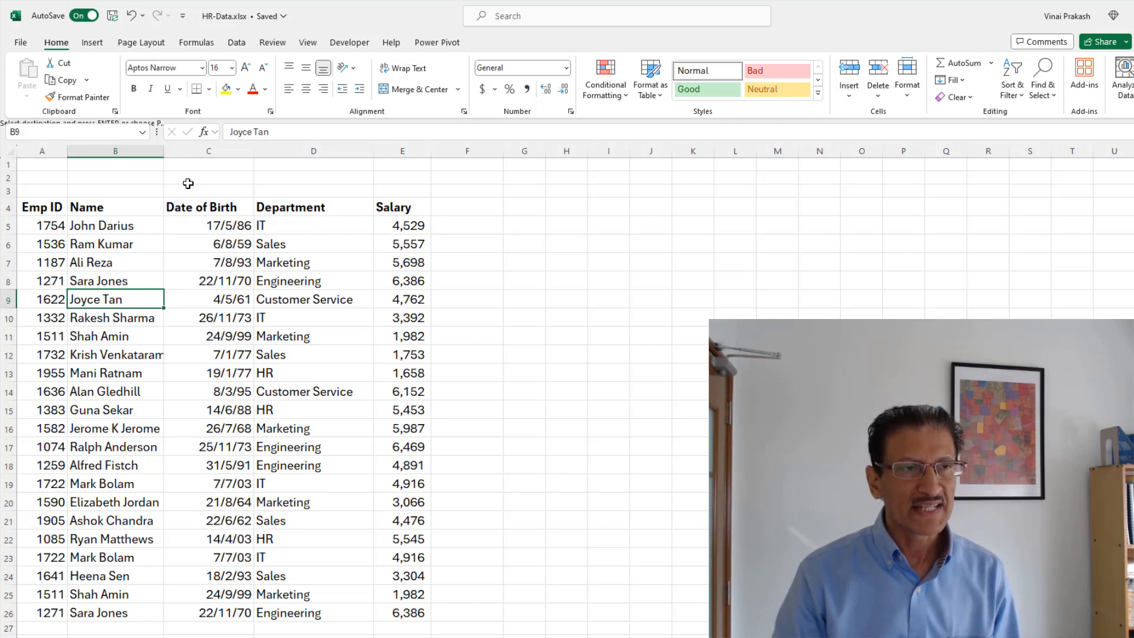
key(Up)
key(Up)
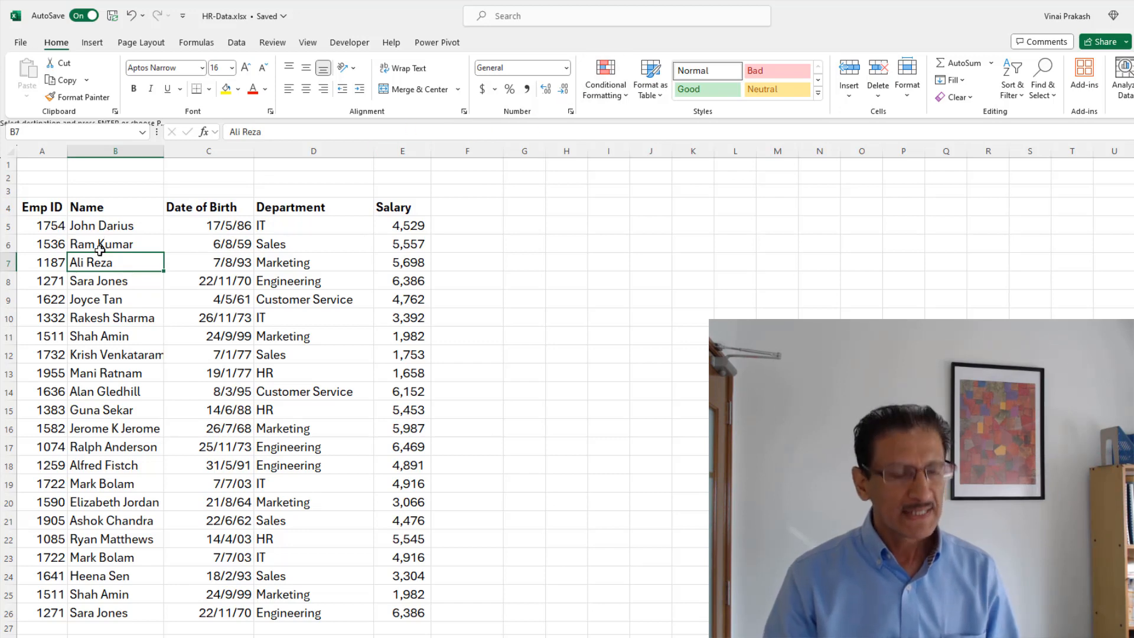
click(101, 274)
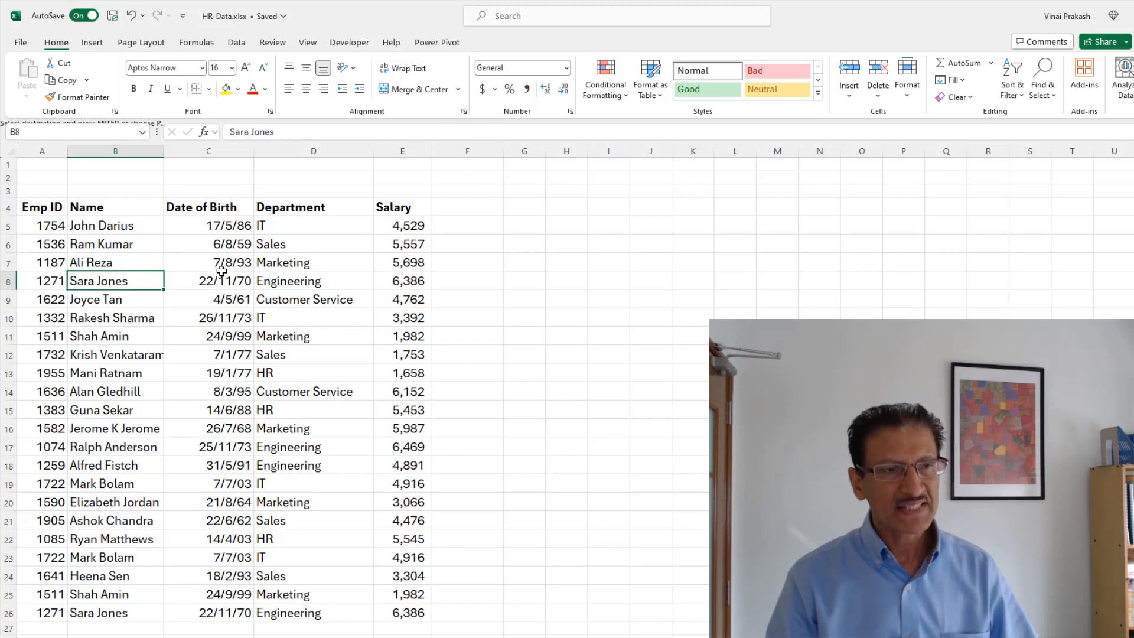
key(ctrl+a)
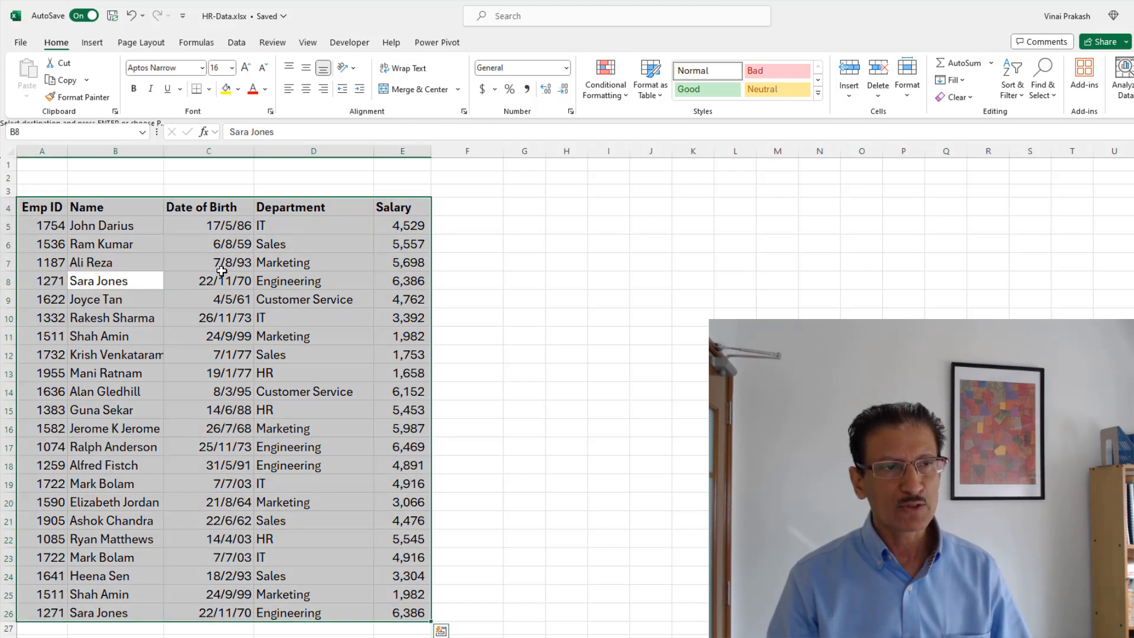
click(617, 97)
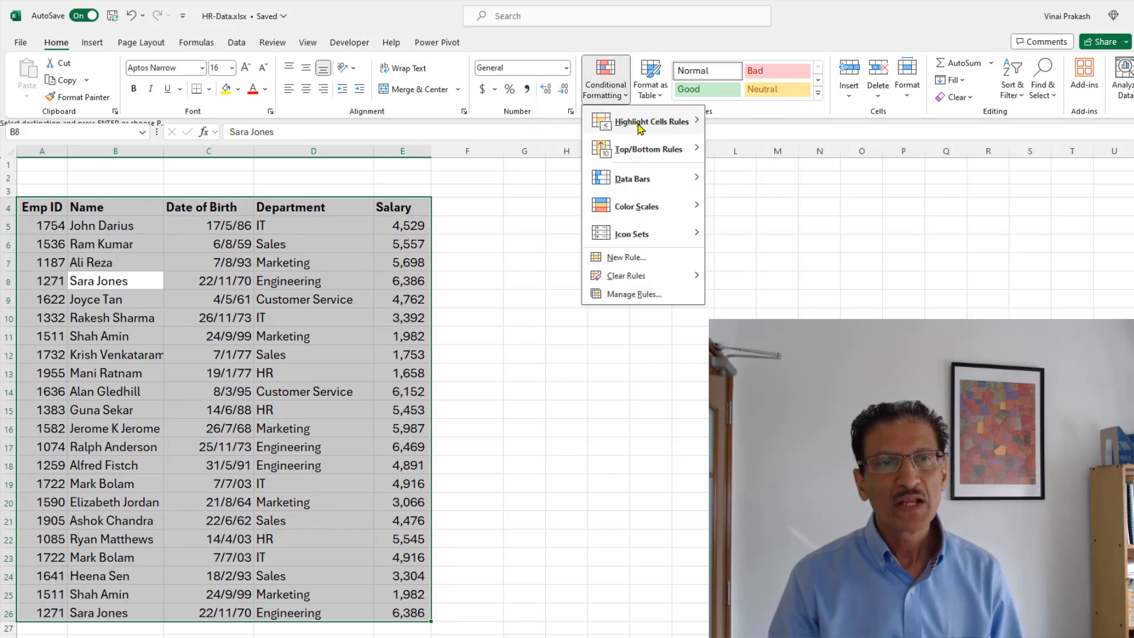
mouse_move(660, 124)
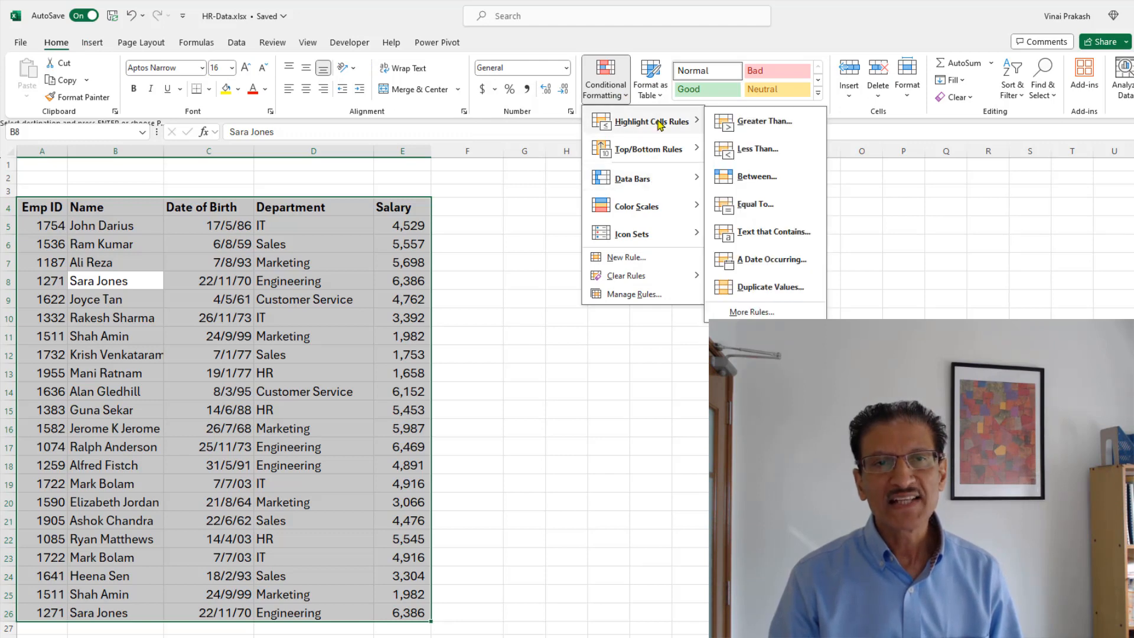
click(775, 287)
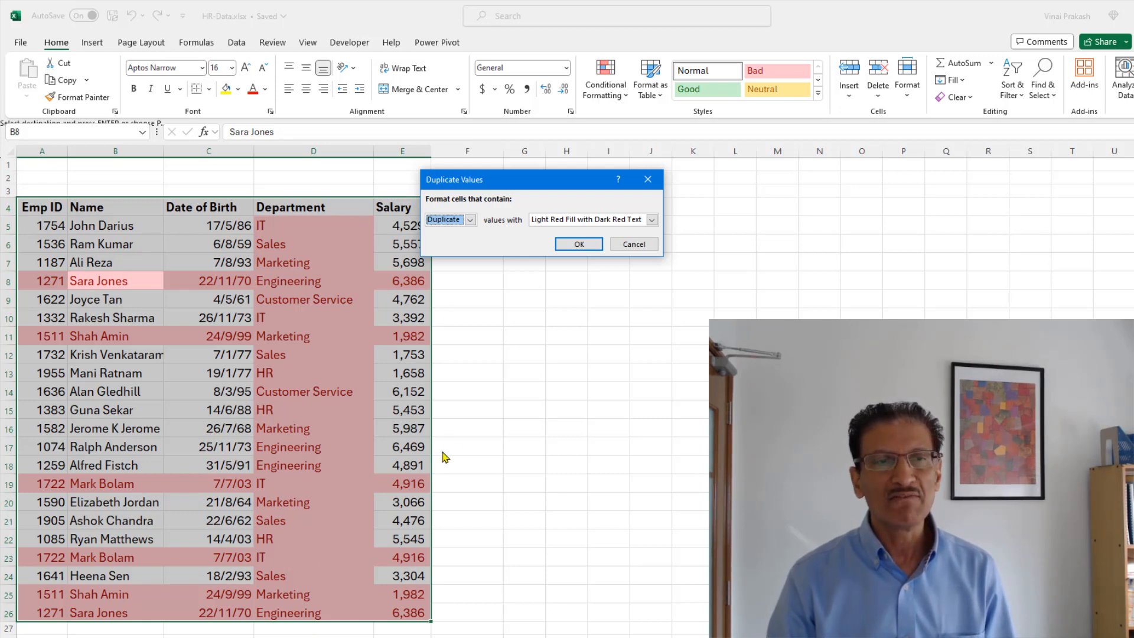
click(626, 248)
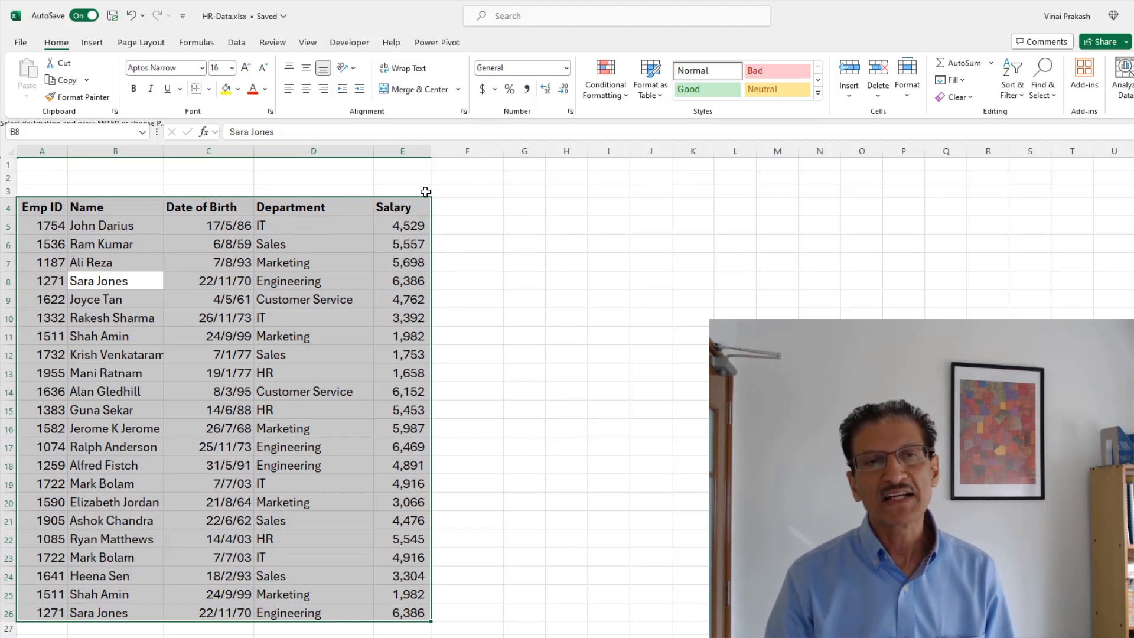
Step: Add a Text That Contains rule for the employee name in B8, using Light Red Fill with Dark Red Text
click(607, 94)
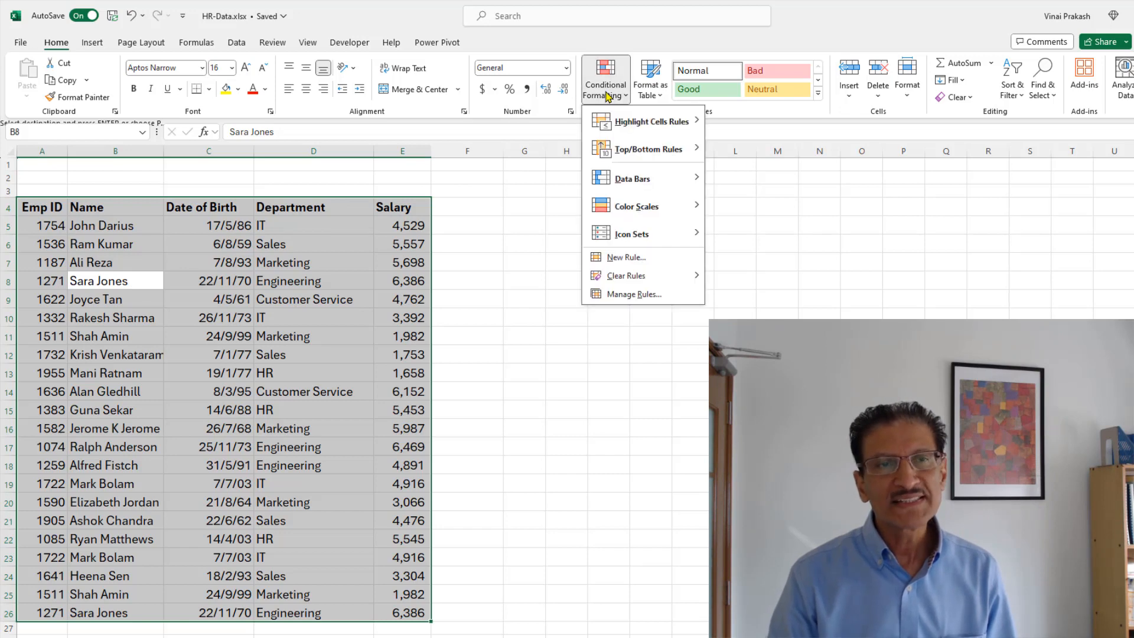
mouse_move(683, 121)
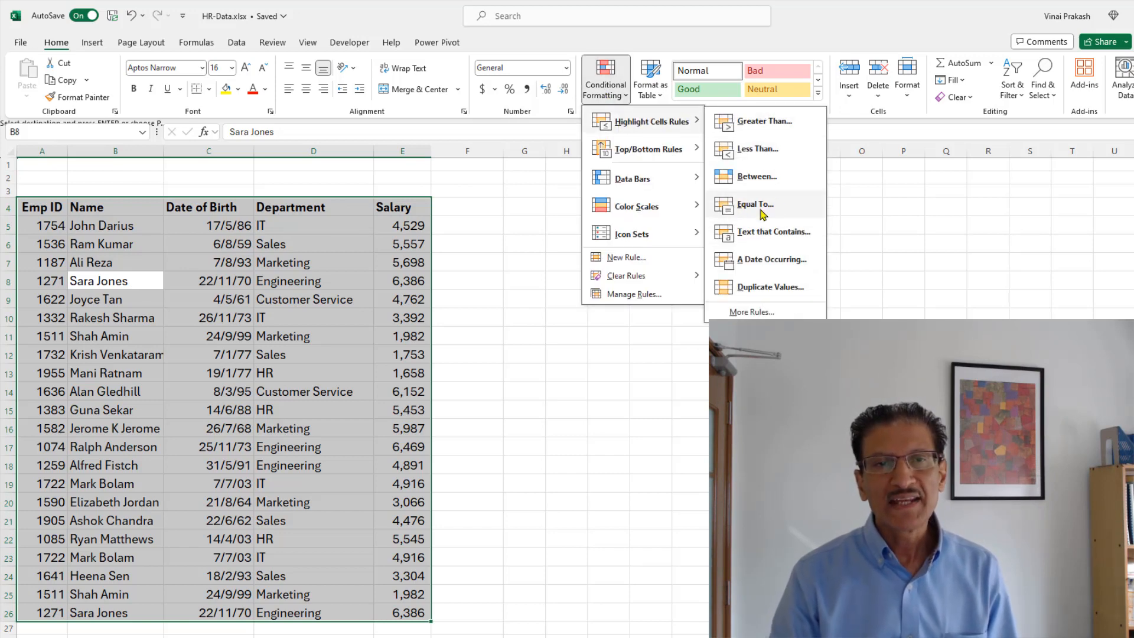
click(794, 239)
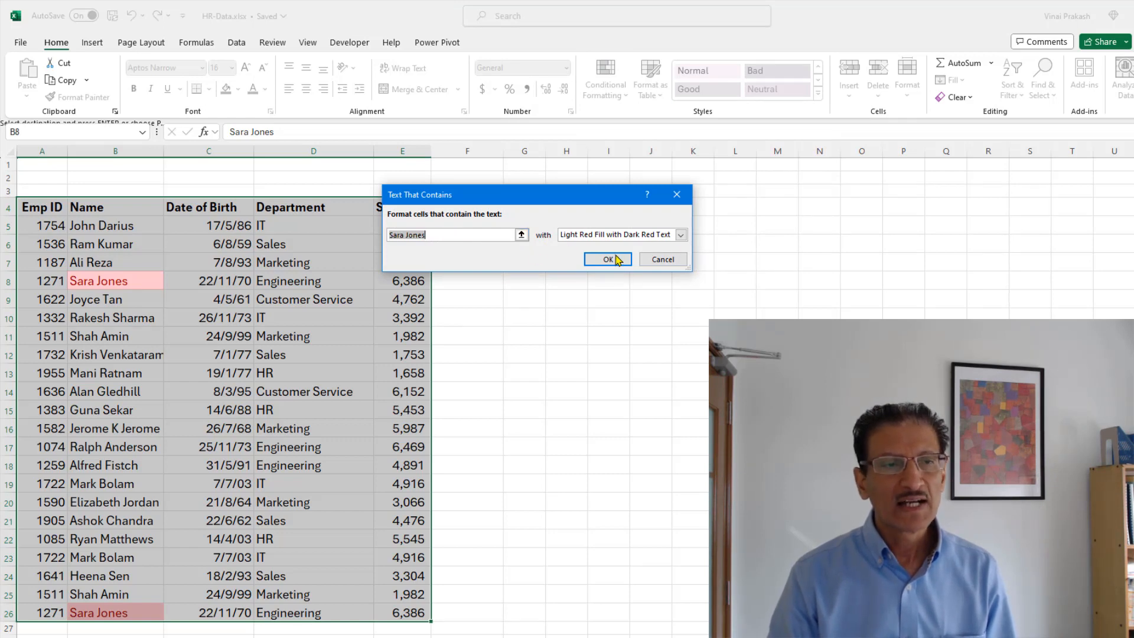
click(616, 260)
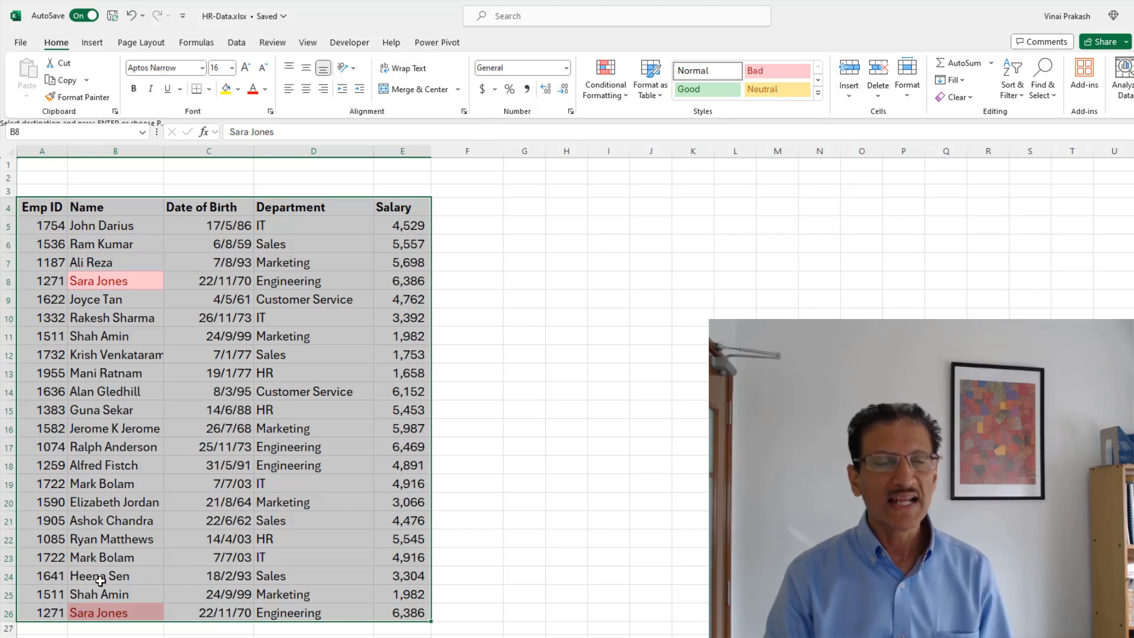
click(118, 409)
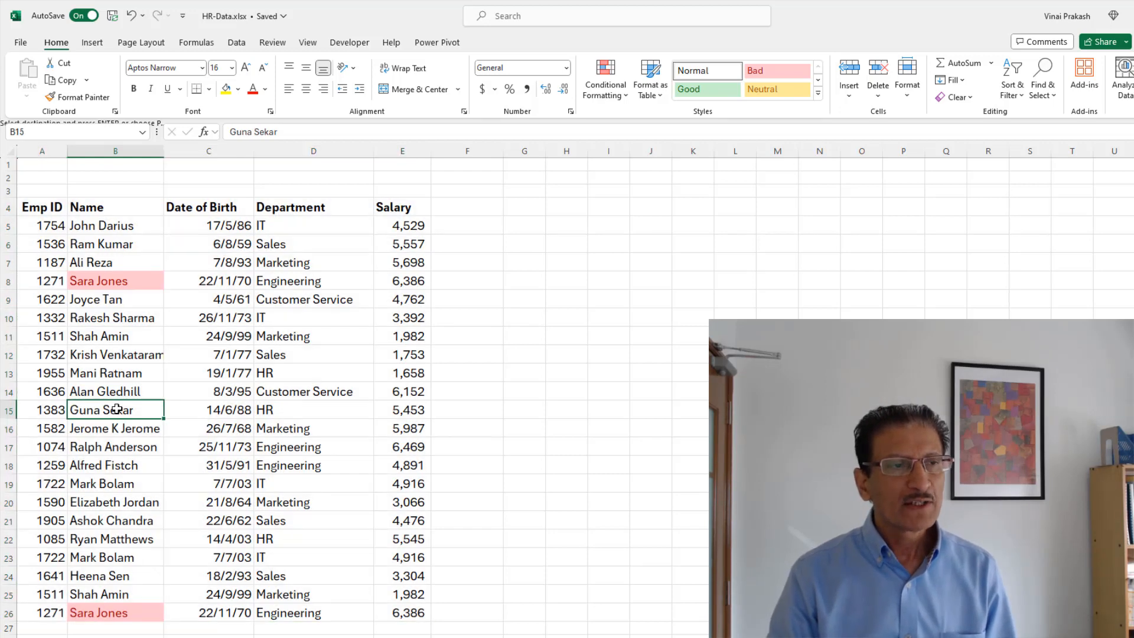
Step: Edit the table's text-contains formatting rule to match the employee name in B6 and apply it
click(111, 242)
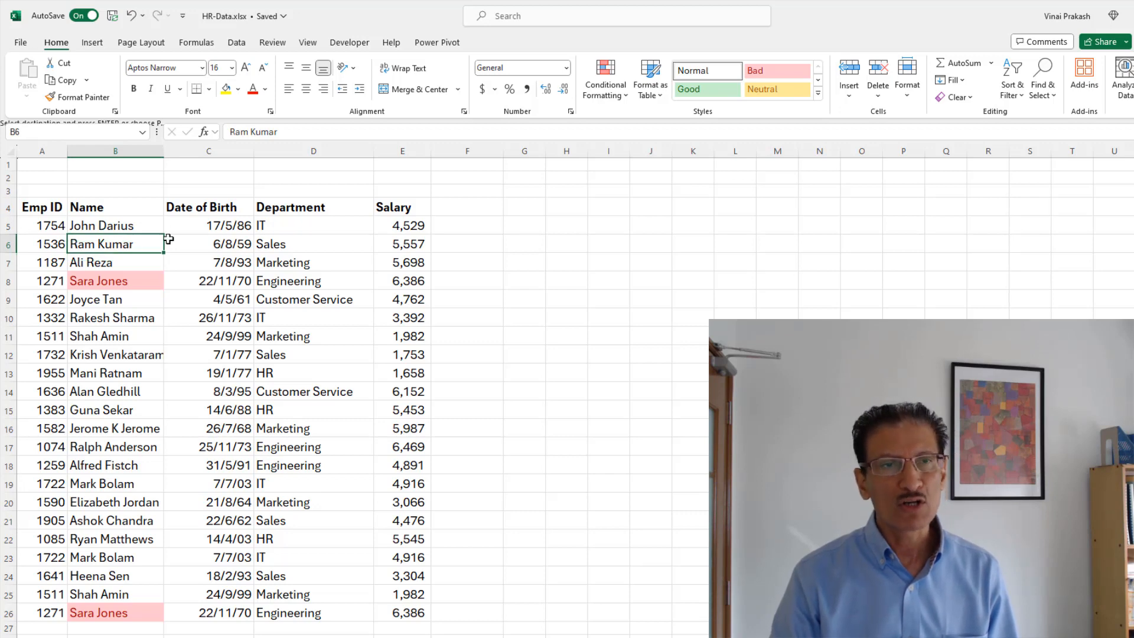
click(611, 95)
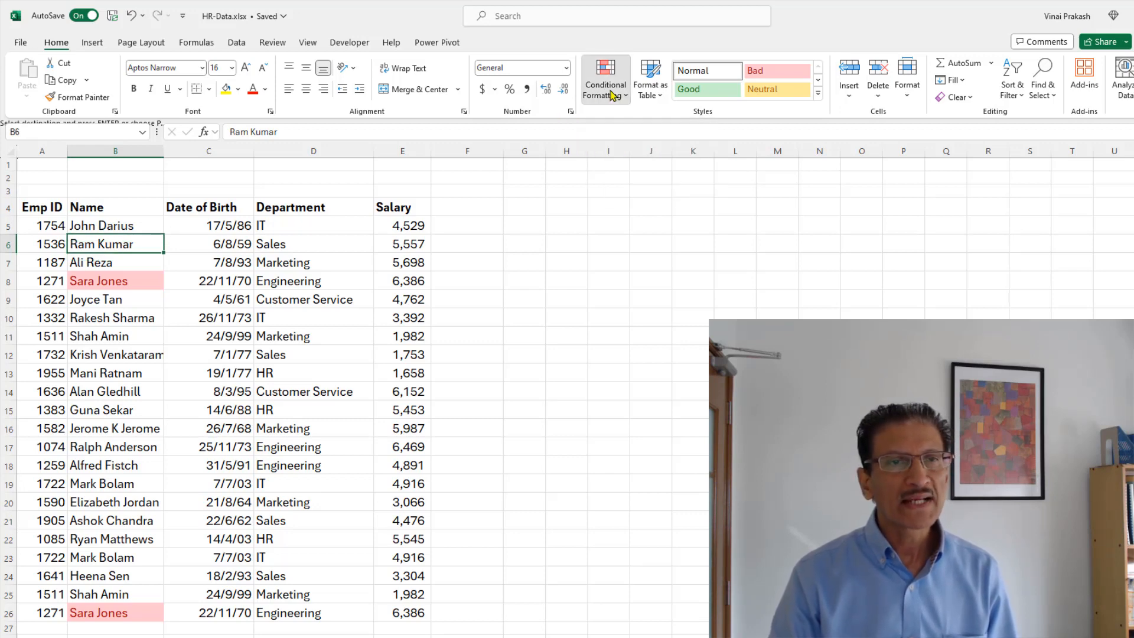
click(132, 389)
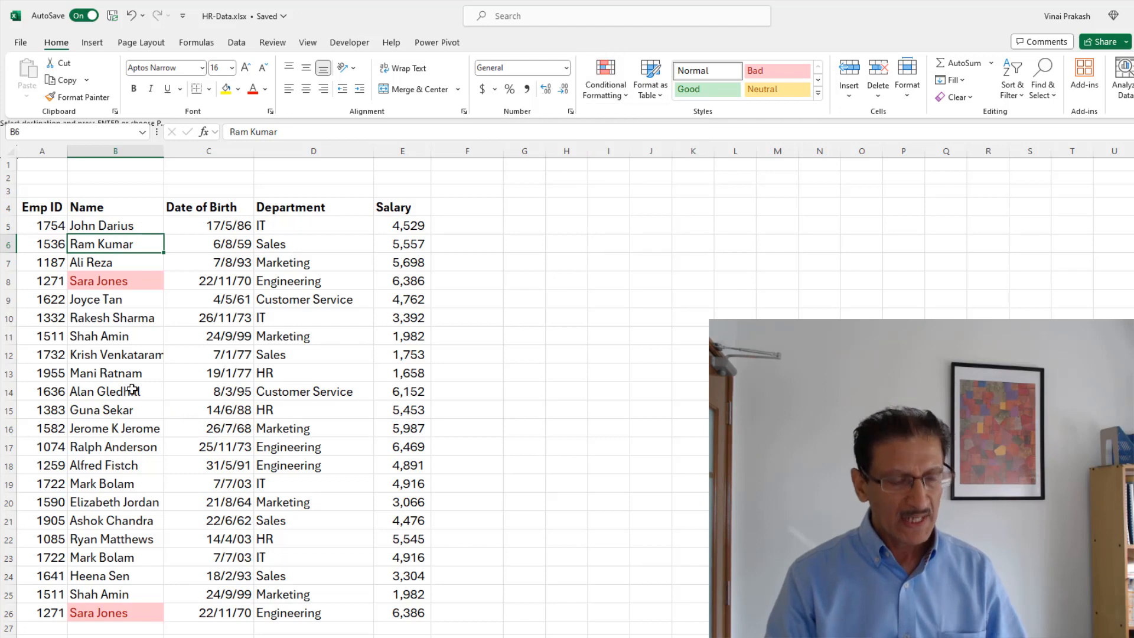
key(ctrl+a)
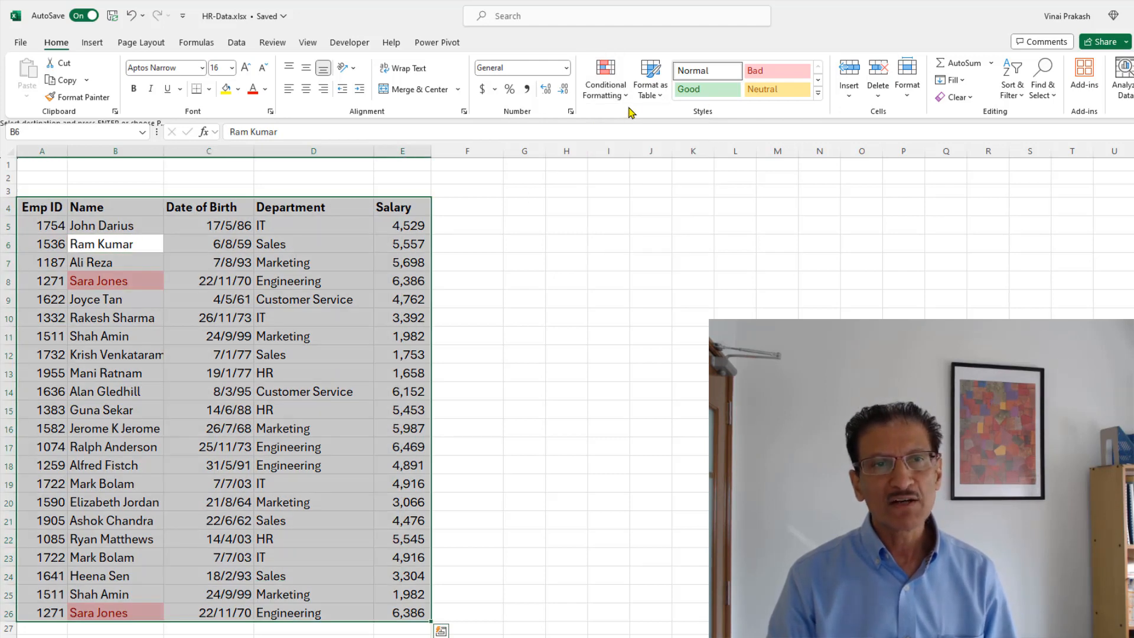
click(621, 98)
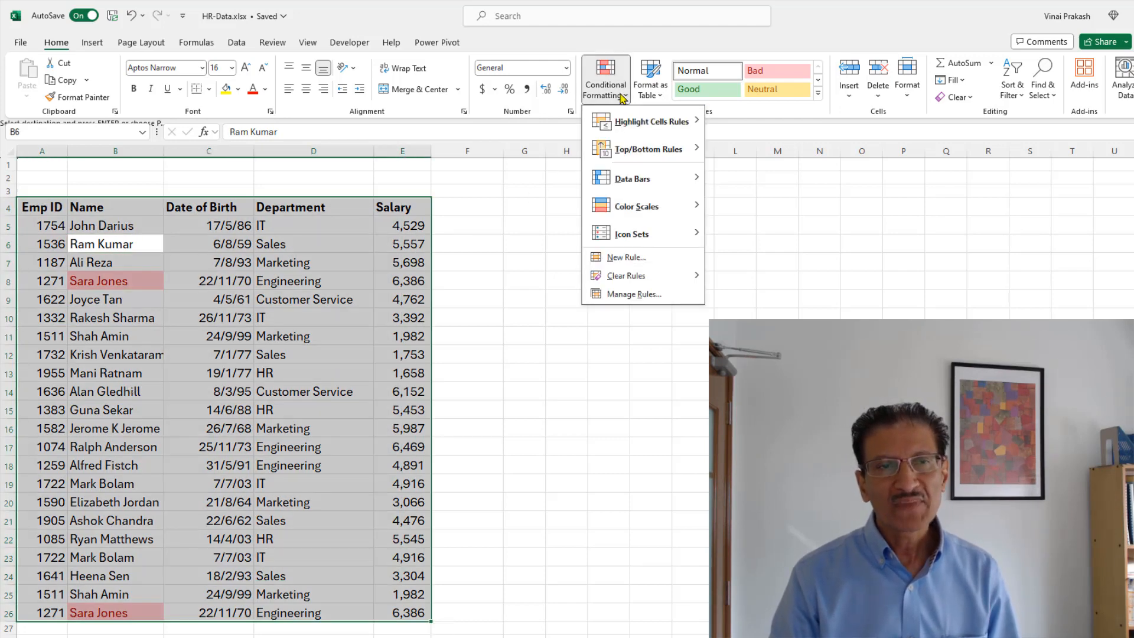
click(626, 300)
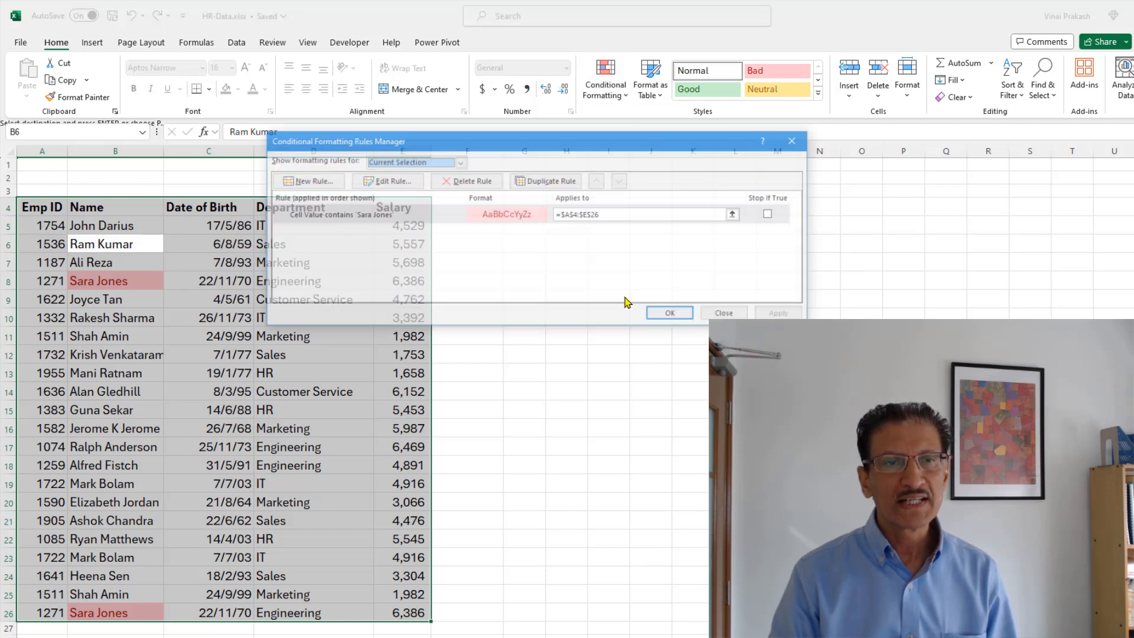
click(347, 217)
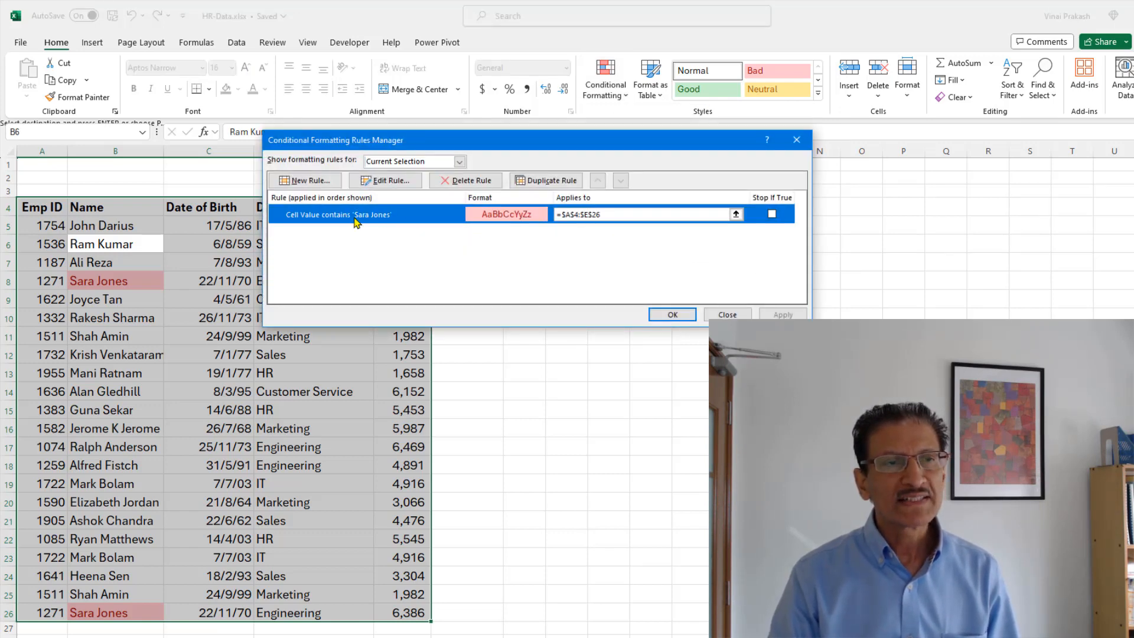
click(405, 180)
click(538, 267)
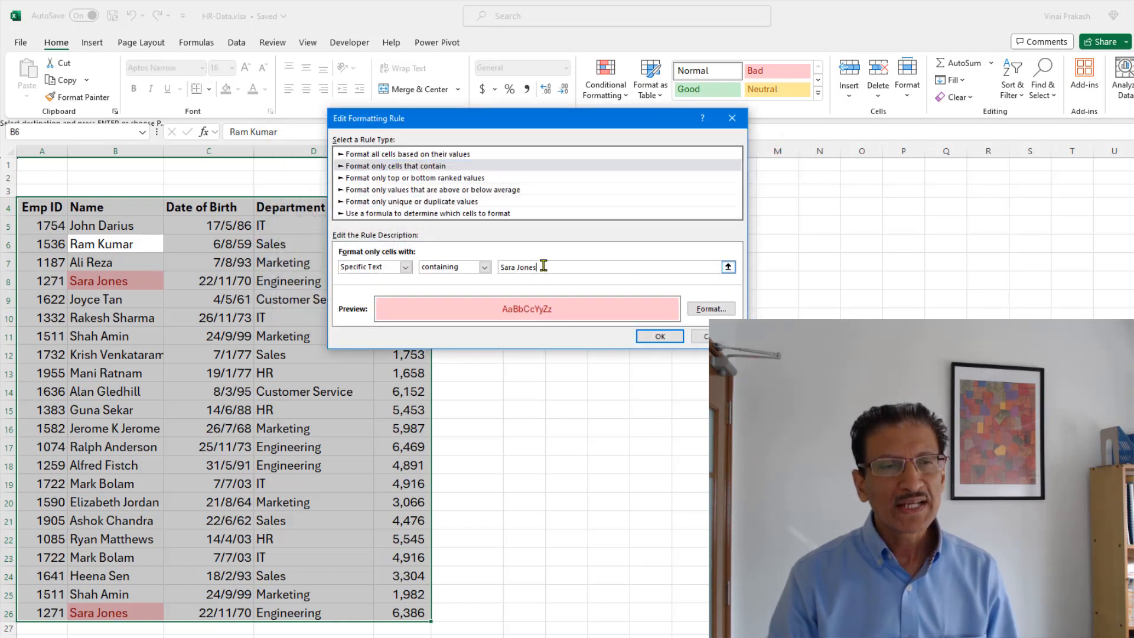
drag(539, 267, 498, 267)
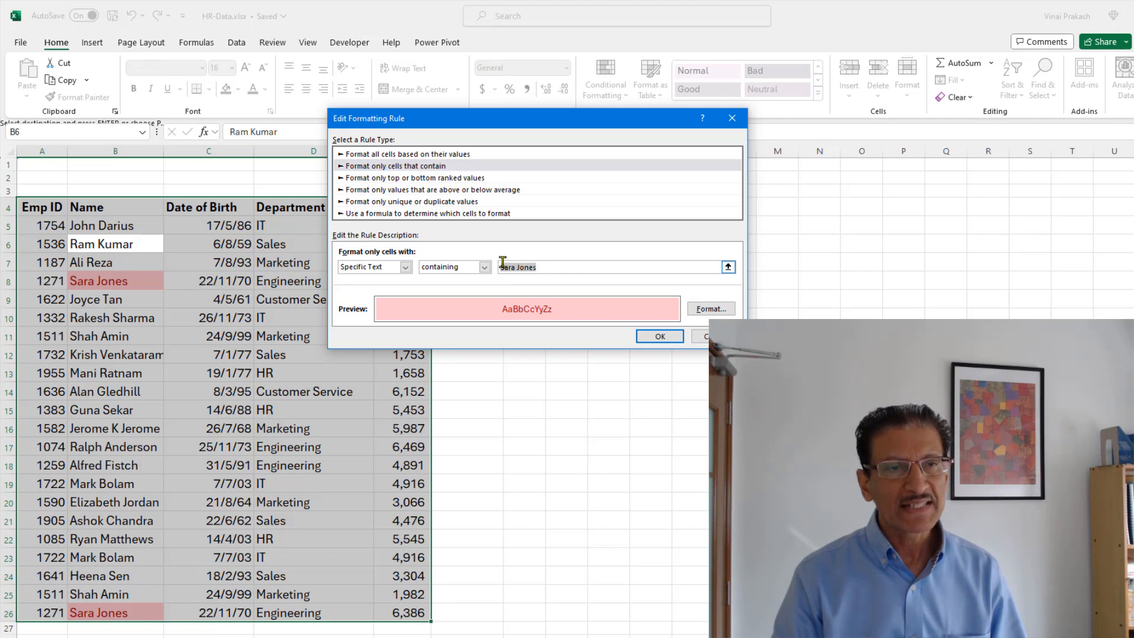
text(Ram)
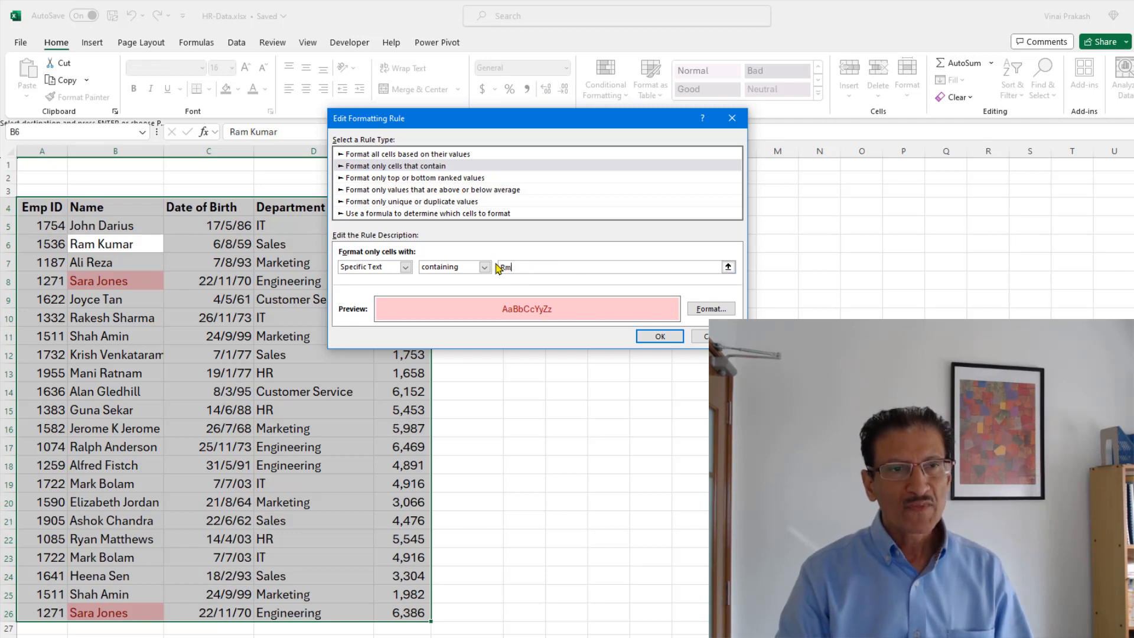
text( Kumar)
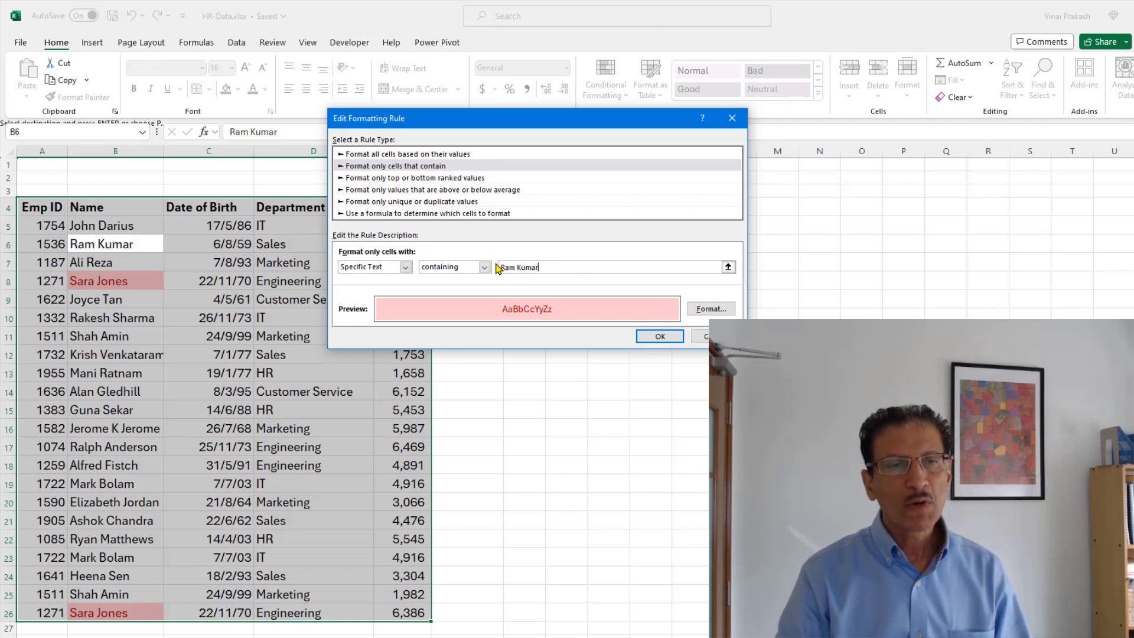
click(658, 337)
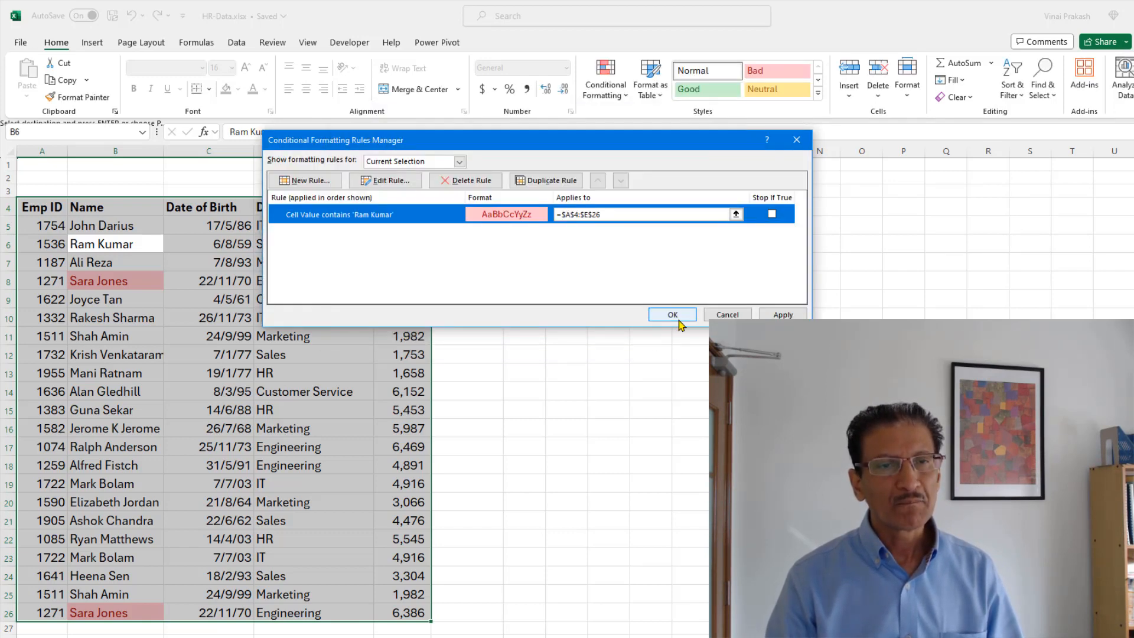
click(667, 316)
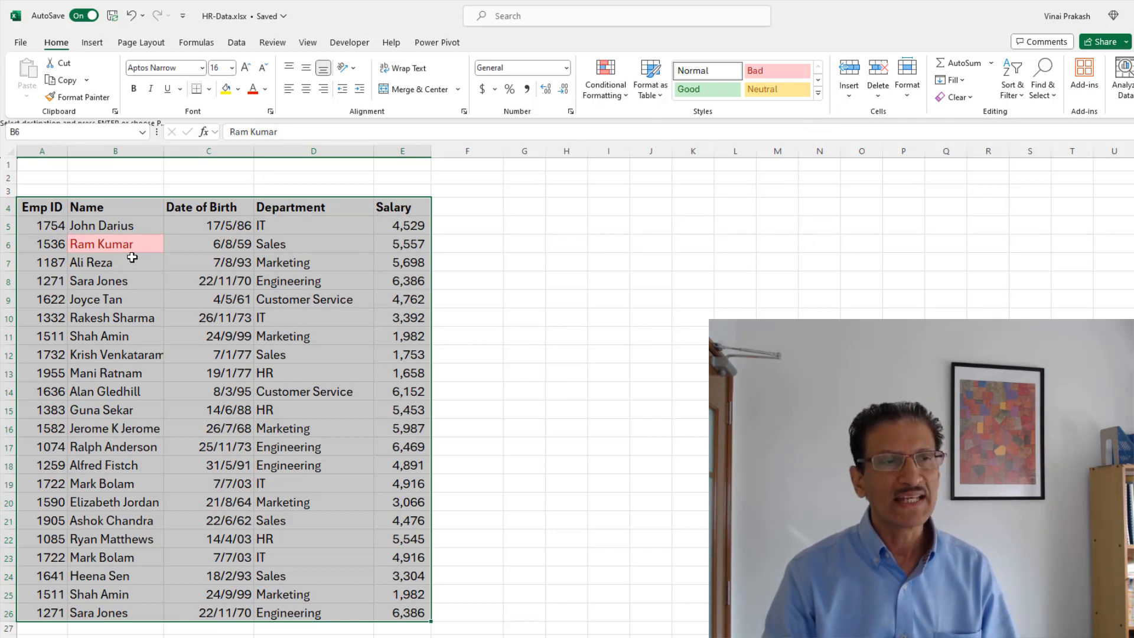
Step: Clear the conditional formatting rules from the entire sheet
click(129, 315)
click(110, 379)
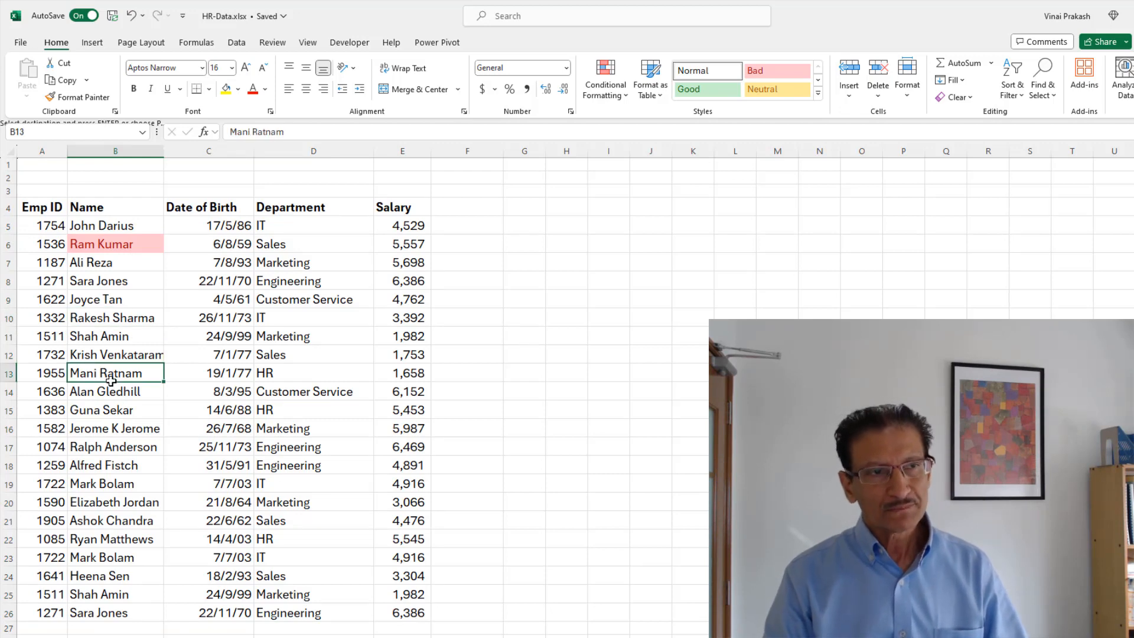
key(ctrl+q)
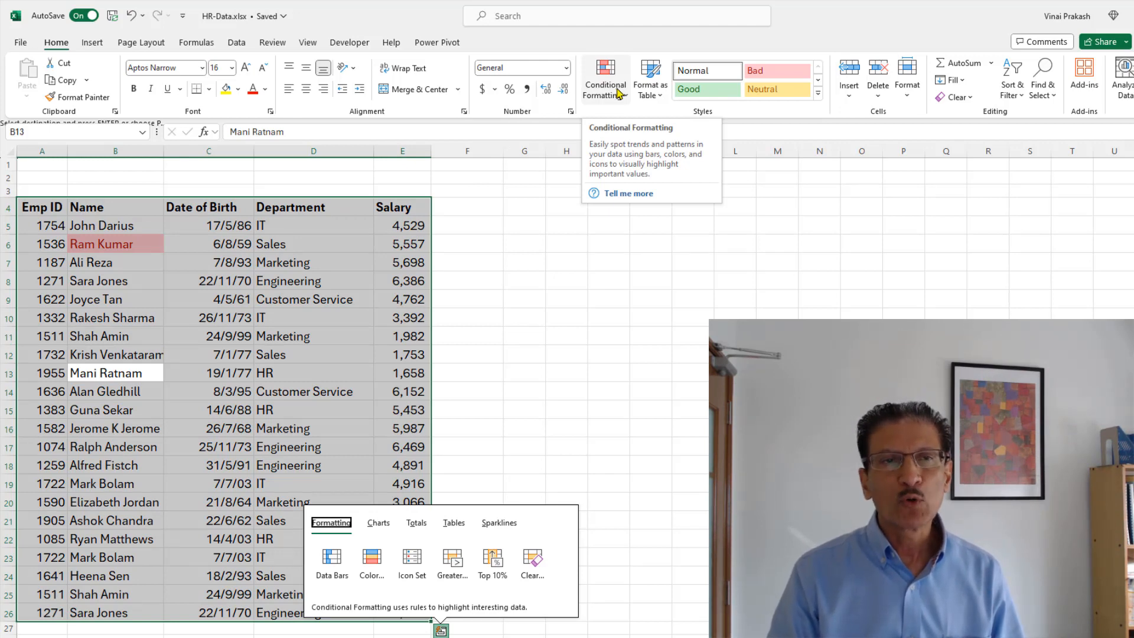
click(618, 94)
mouse_move(627, 121)
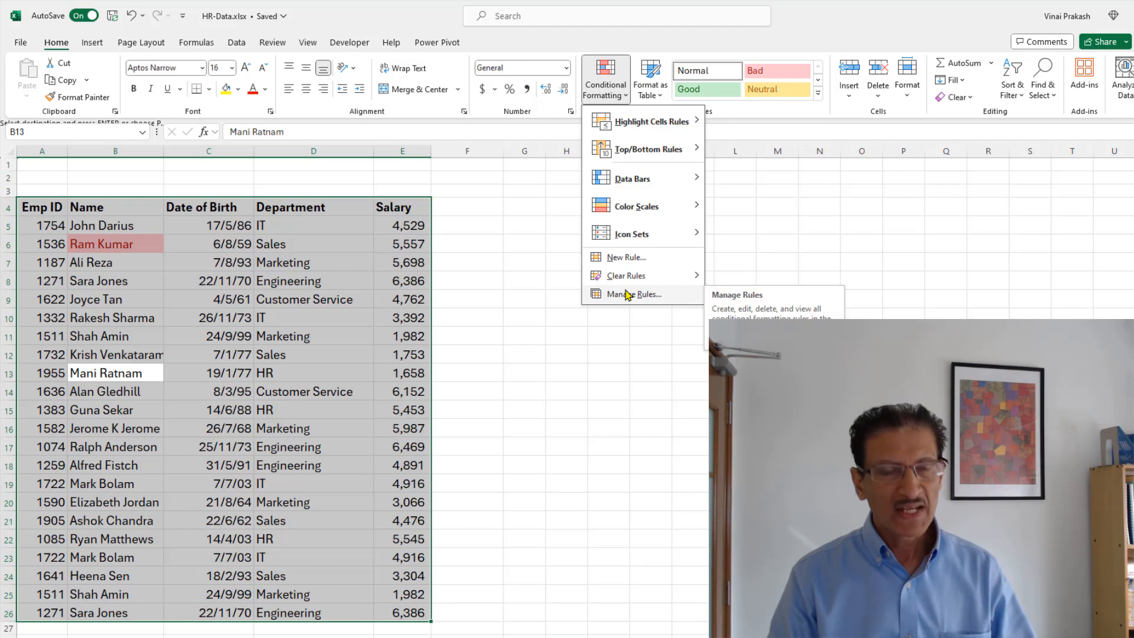
mouse_move(630, 277)
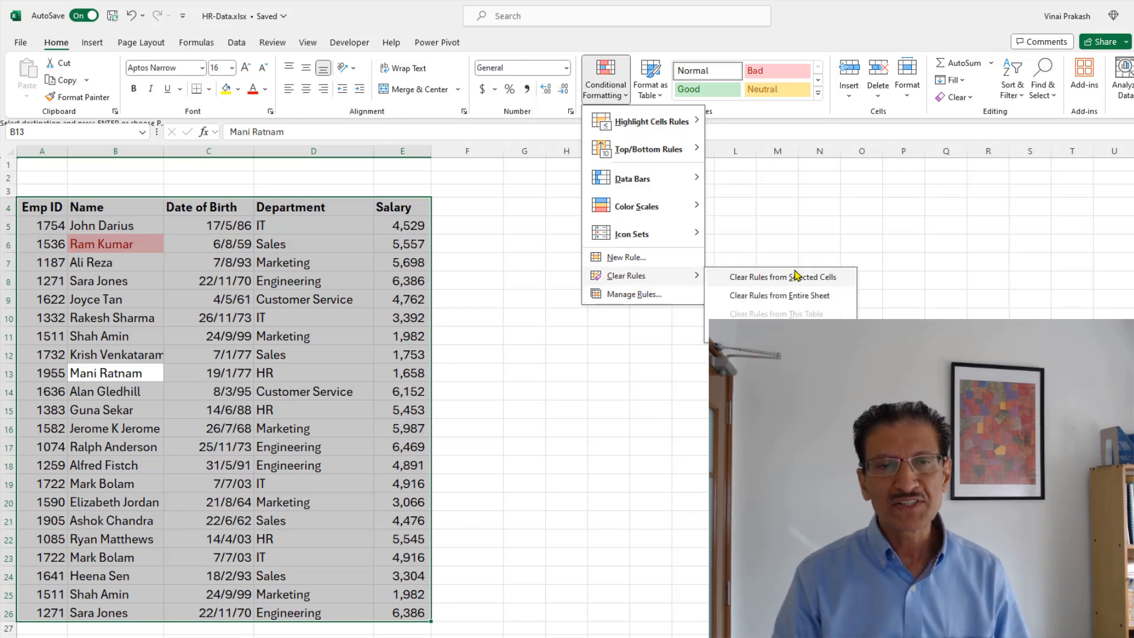
click(782, 298)
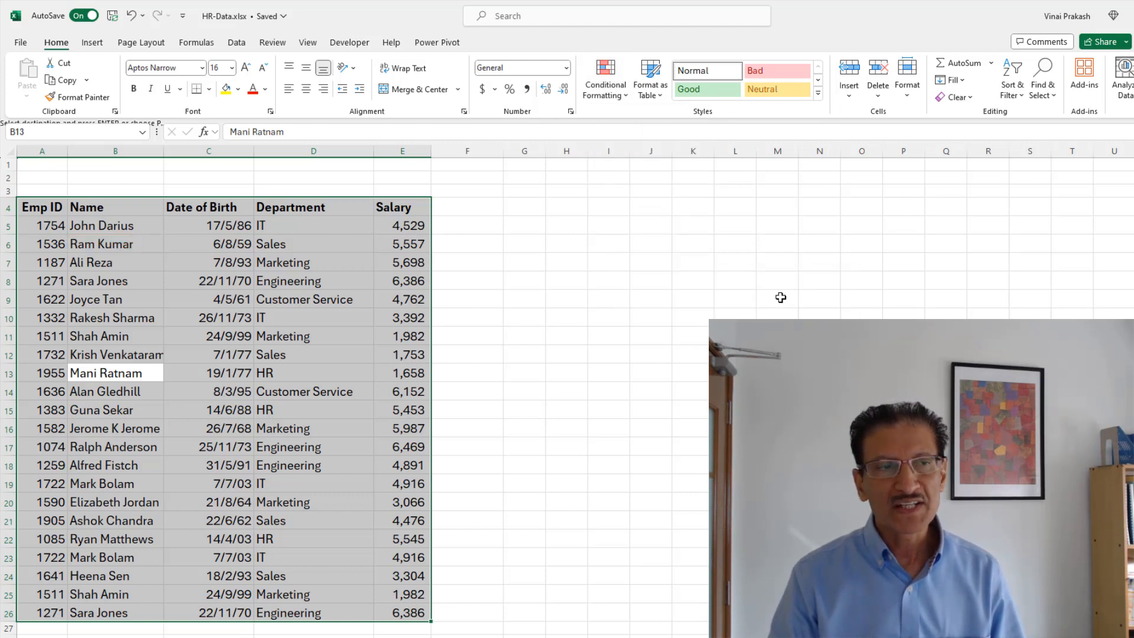
Step: Enter the label "name to Search:" in C2 and fill the input cell D2 with yellow
click(212, 239)
click(202, 184)
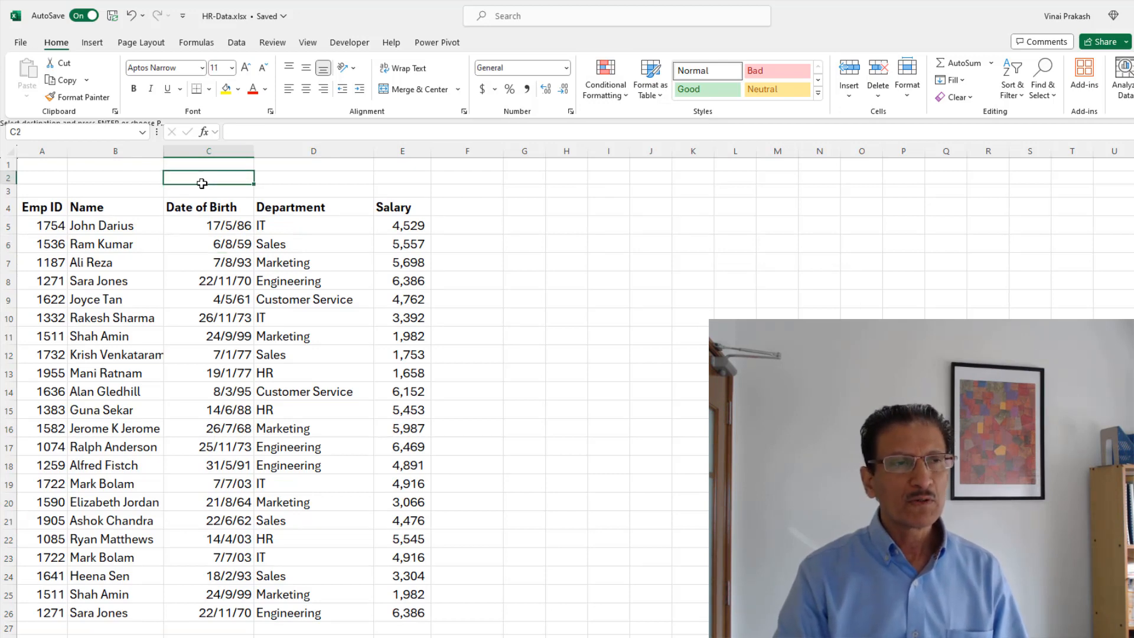
text(name to Search:)
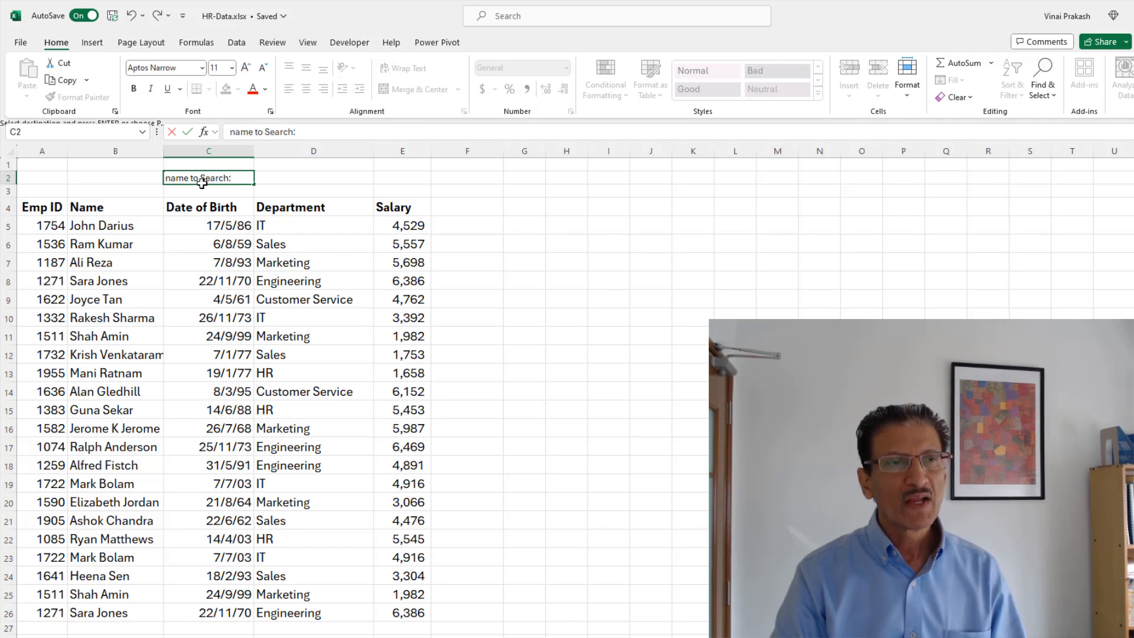
key(Tab)
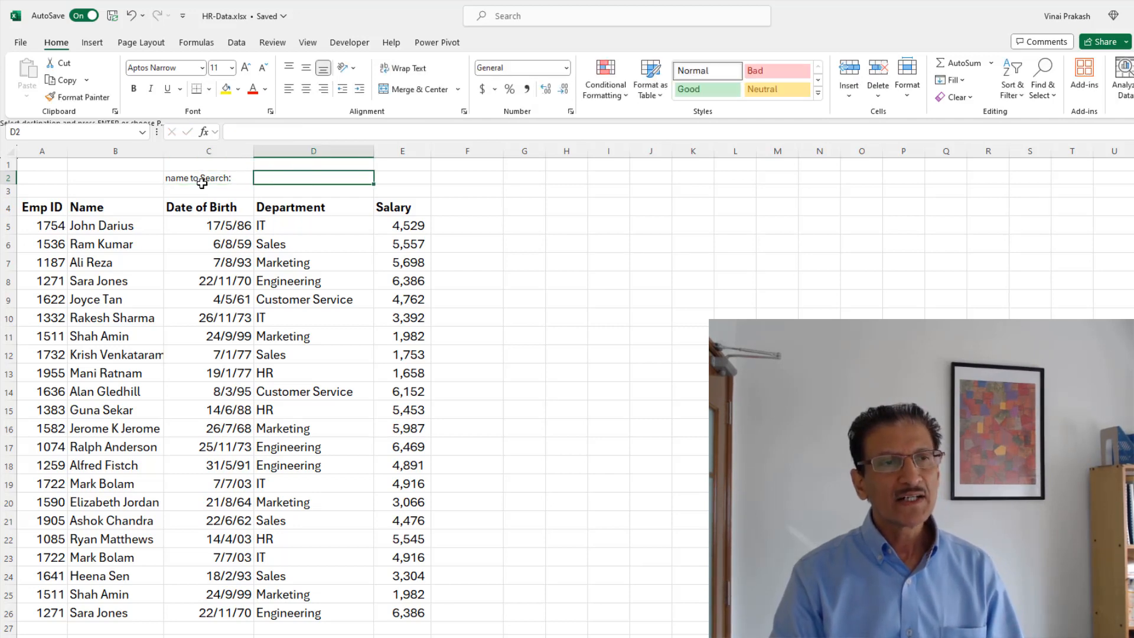
click(226, 89)
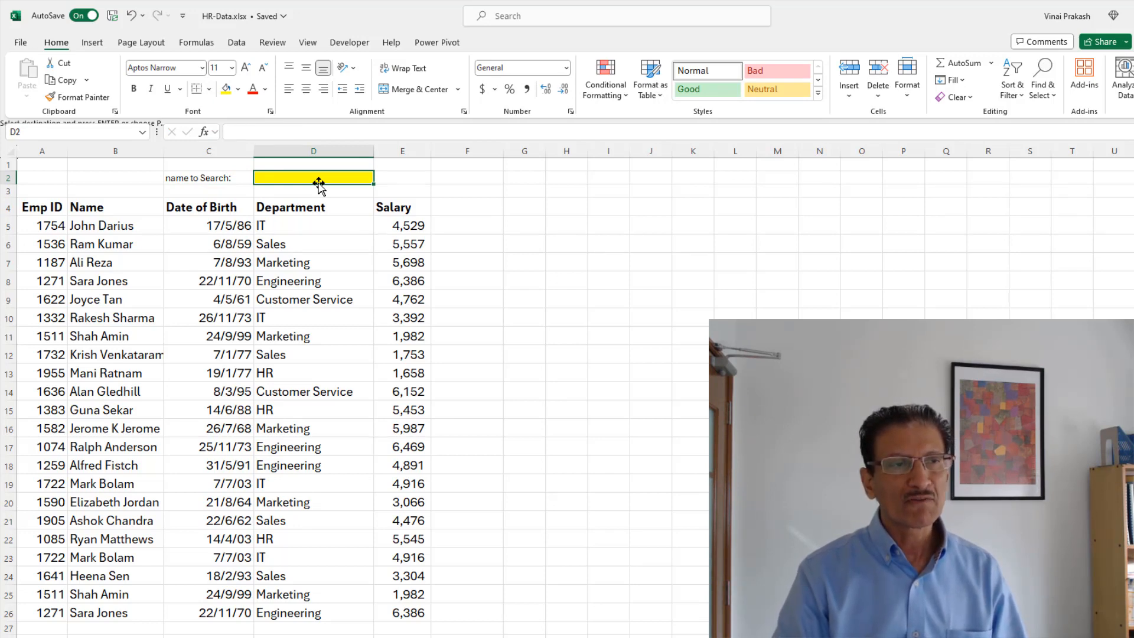
Step: Enter the full name of the employee in B8 into the yellow search cell D2
text(Sara Jon)
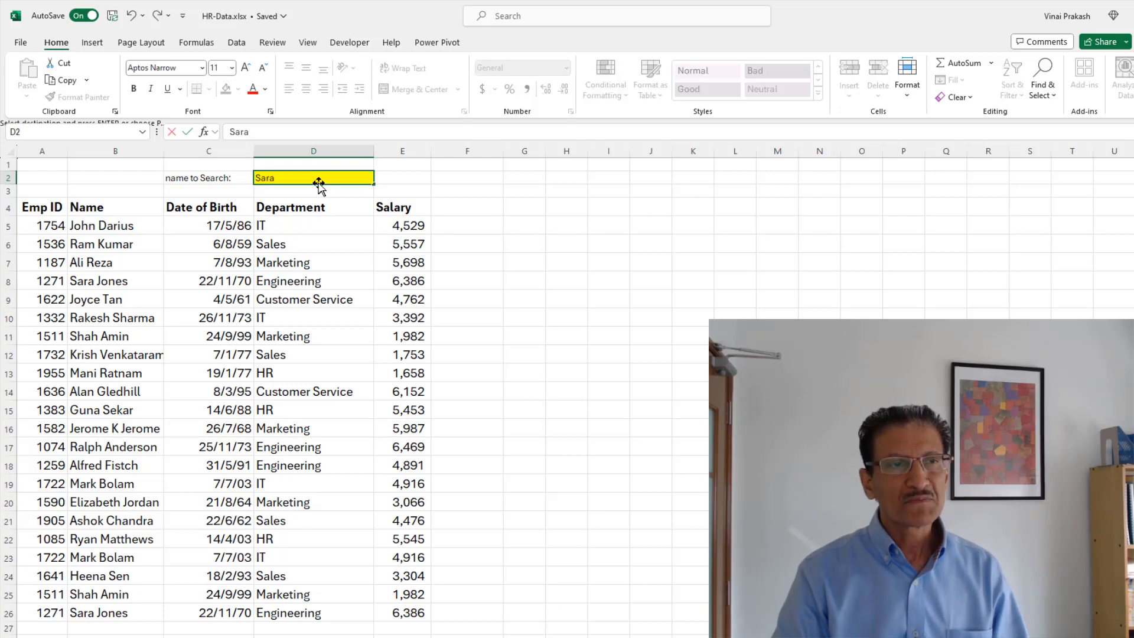
text(s)
key(Return)
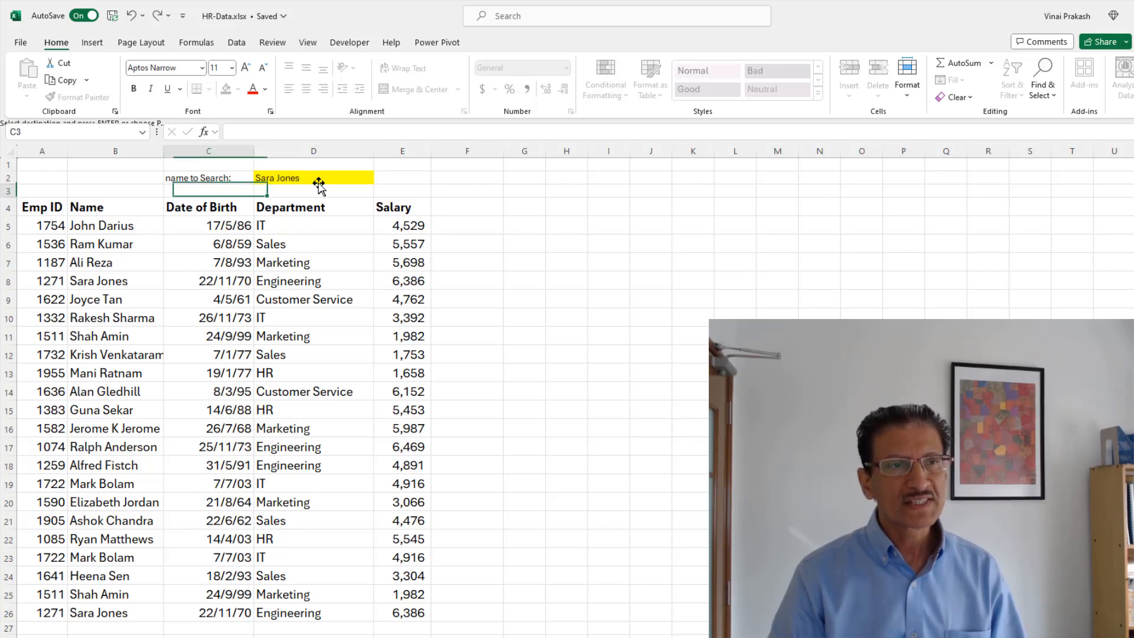
click(317, 180)
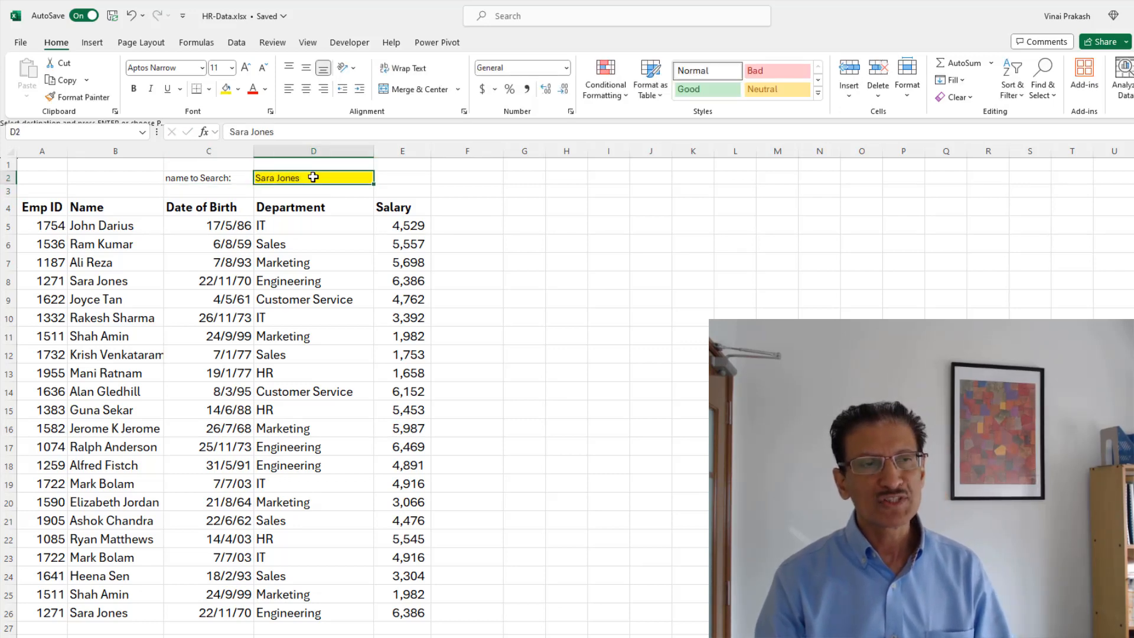
Step: Add a Text That Contains rule to the whole employee table, matching =$D$2, with Light Red Fill with Dark Red Text
click(117, 286)
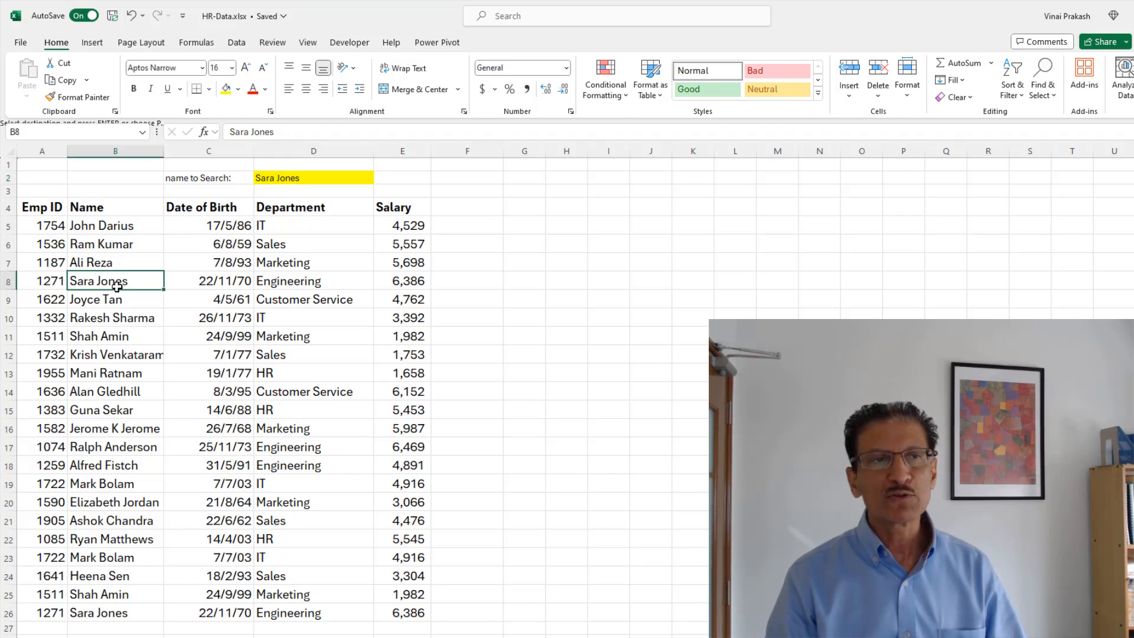
key(ctrl+a)
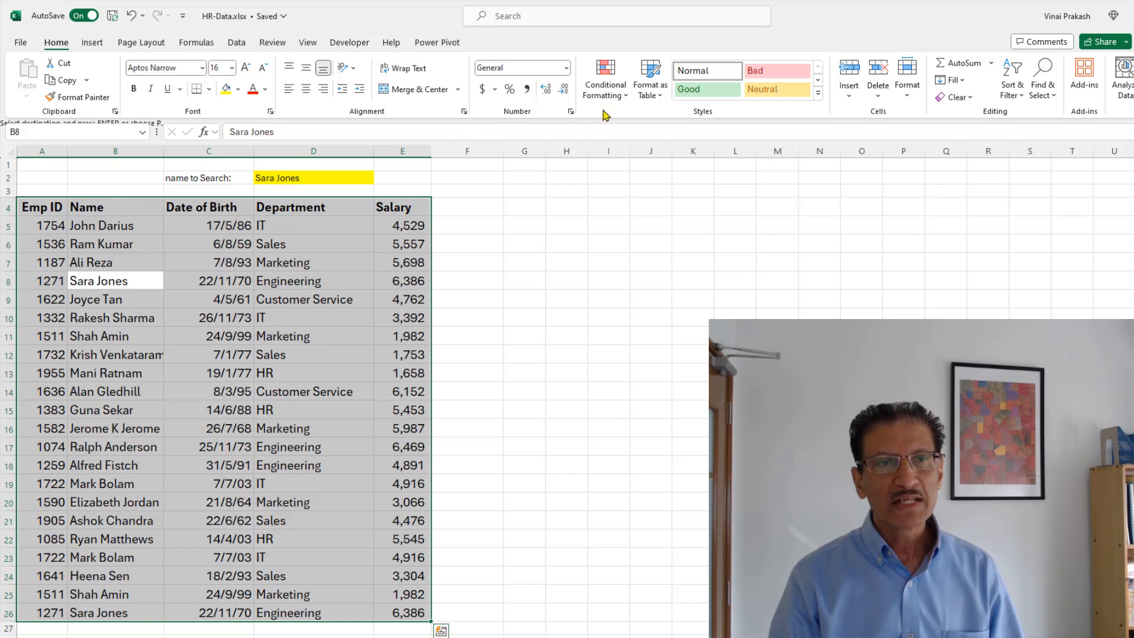
click(619, 94)
mouse_move(630, 121)
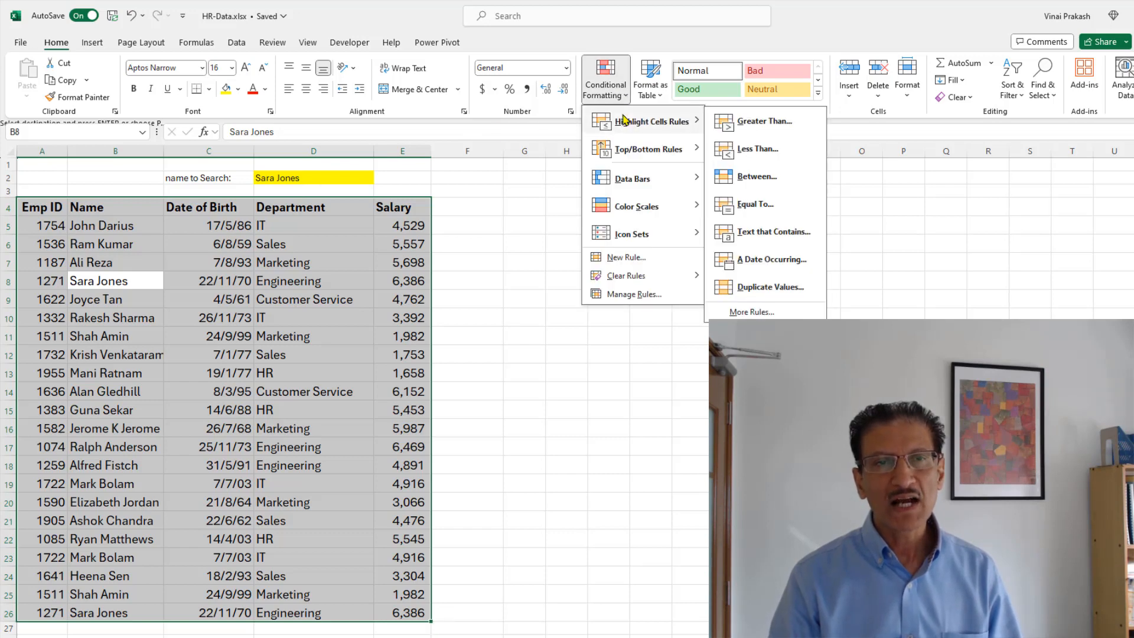
click(774, 231)
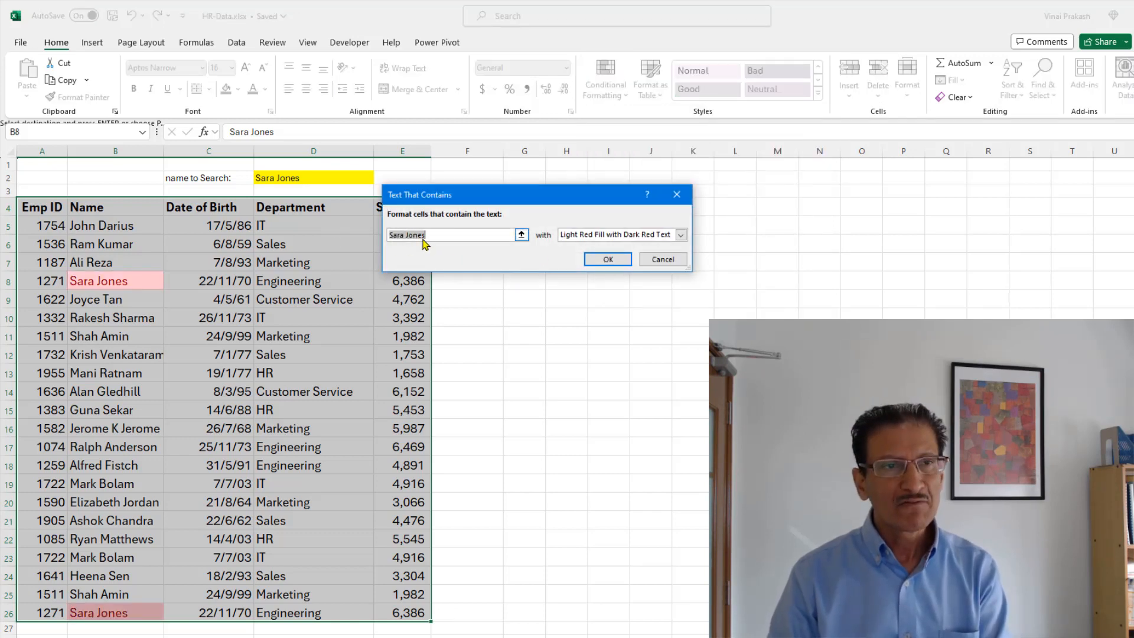
key(BackSpace)
click(313, 179)
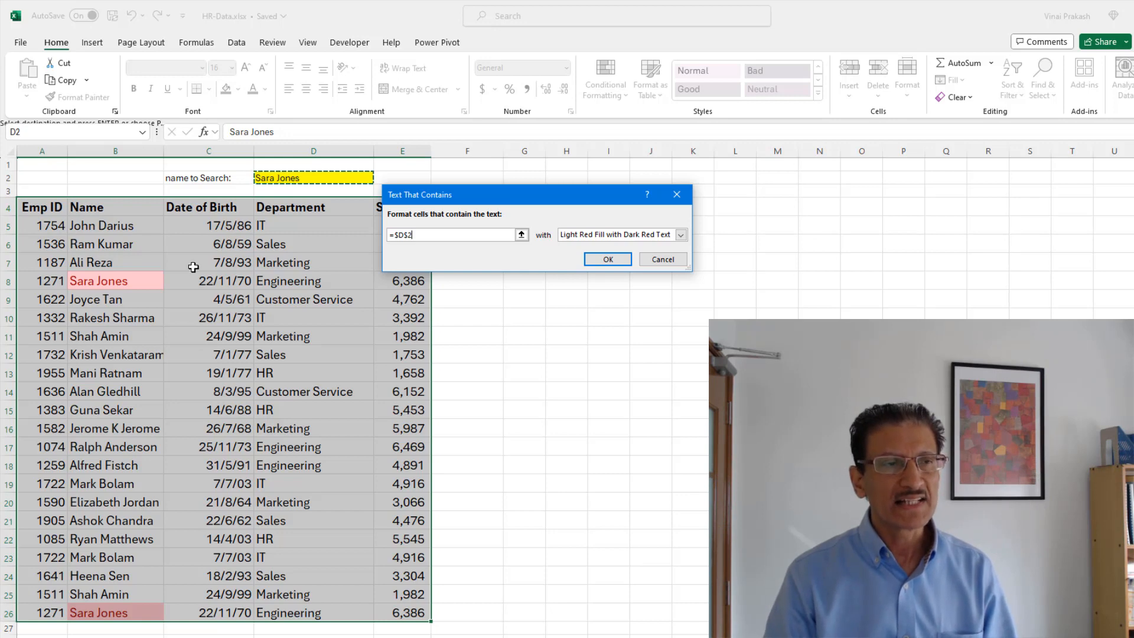
click(601, 262)
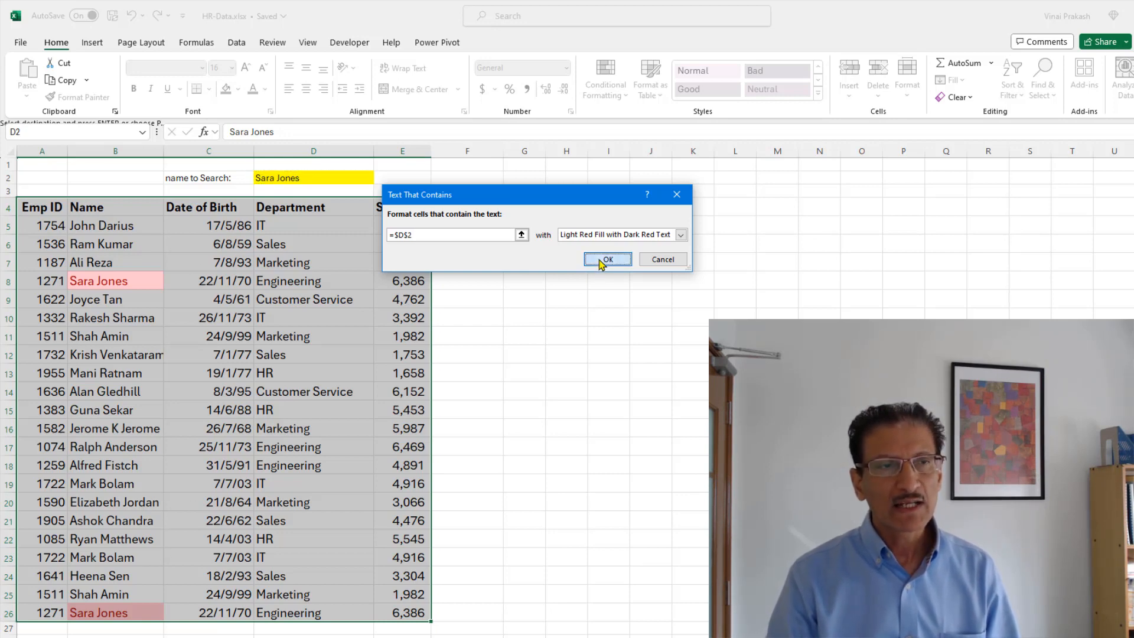
click(304, 322)
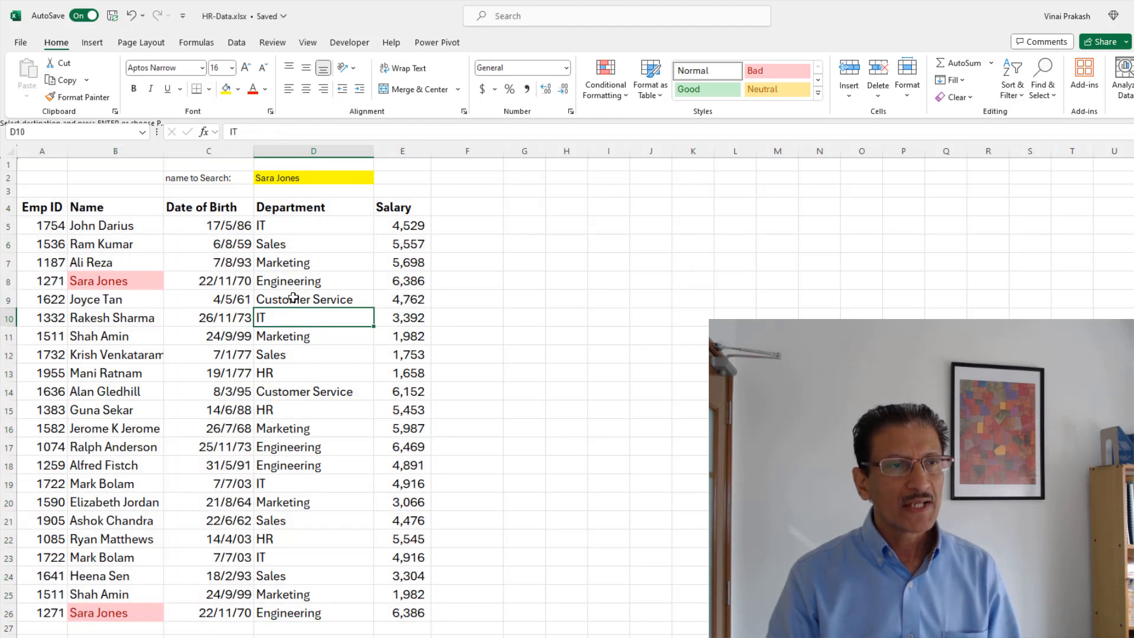
Step: Replace the name in search cell D2 with the full name of the employee in B19
click(300, 178)
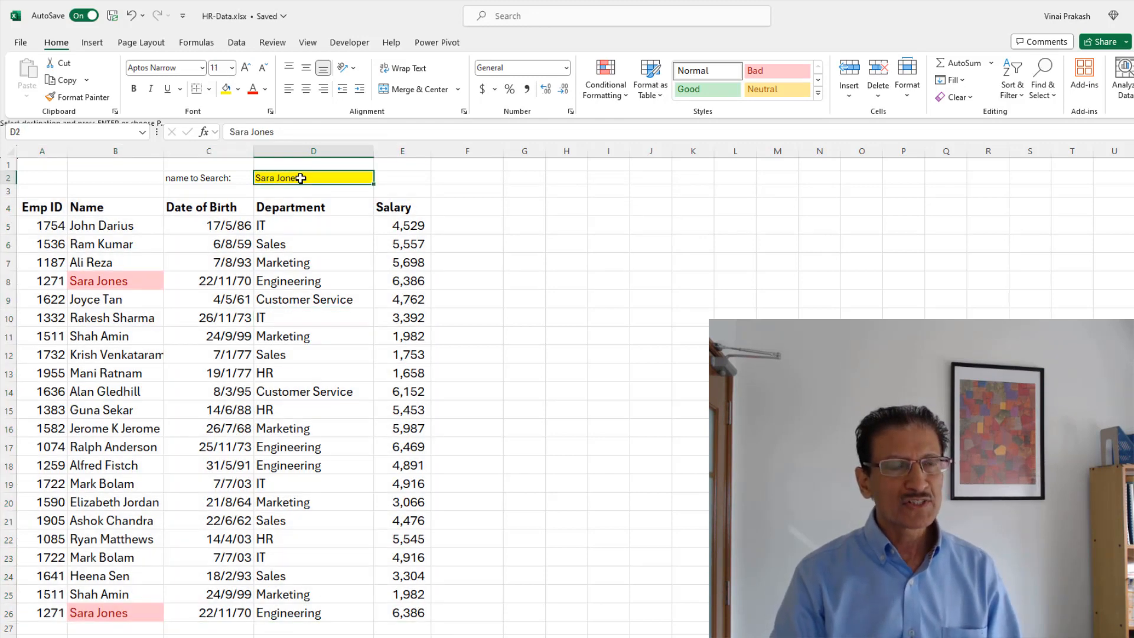
text(Ma)
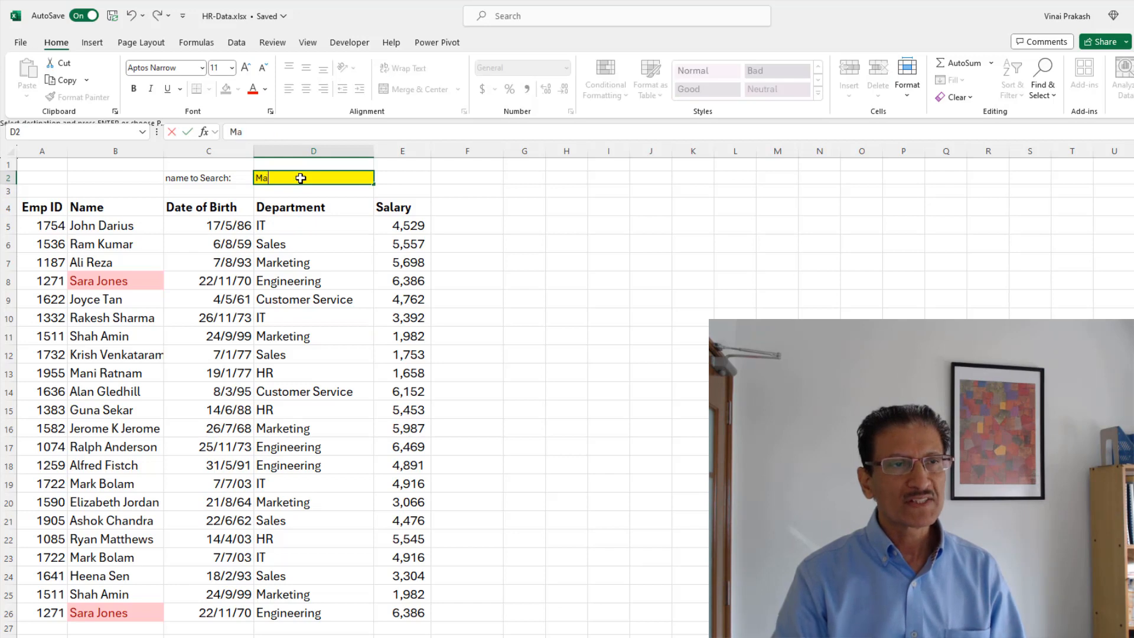
text(rk Bolam)
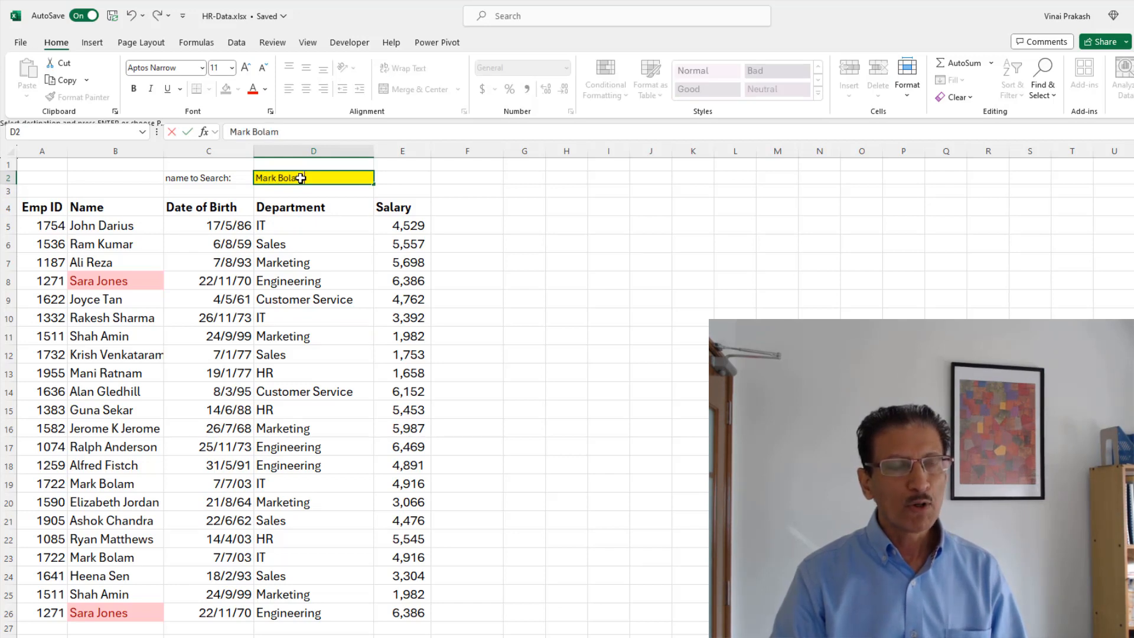
key(Return)
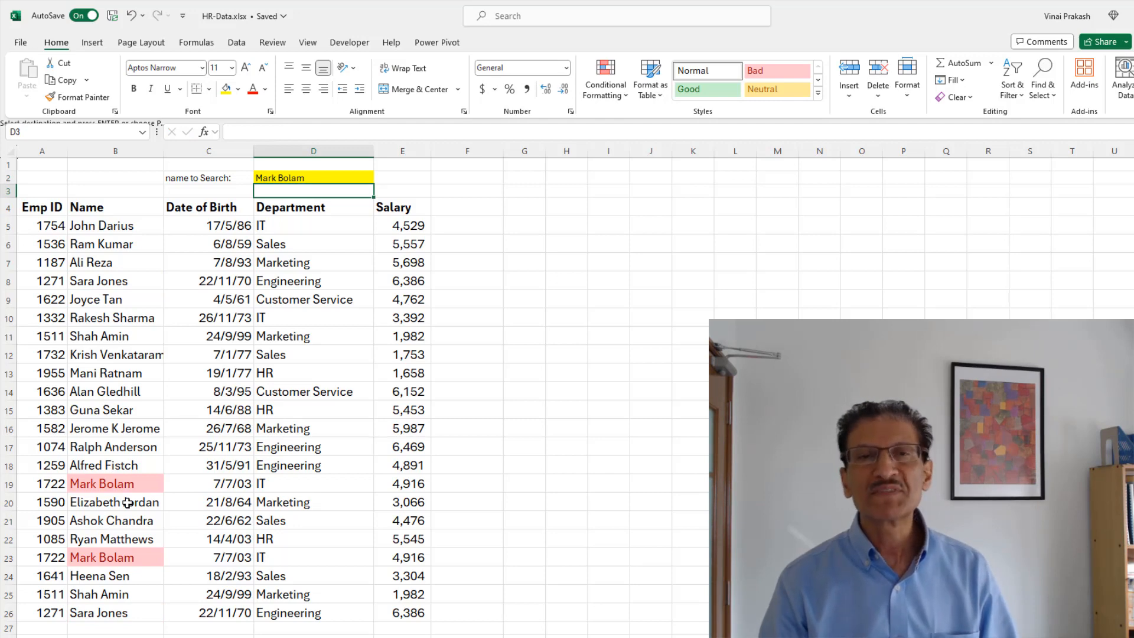
Step: Replace the name in search cell D2 with the full name of the employee in B6
click(303, 178)
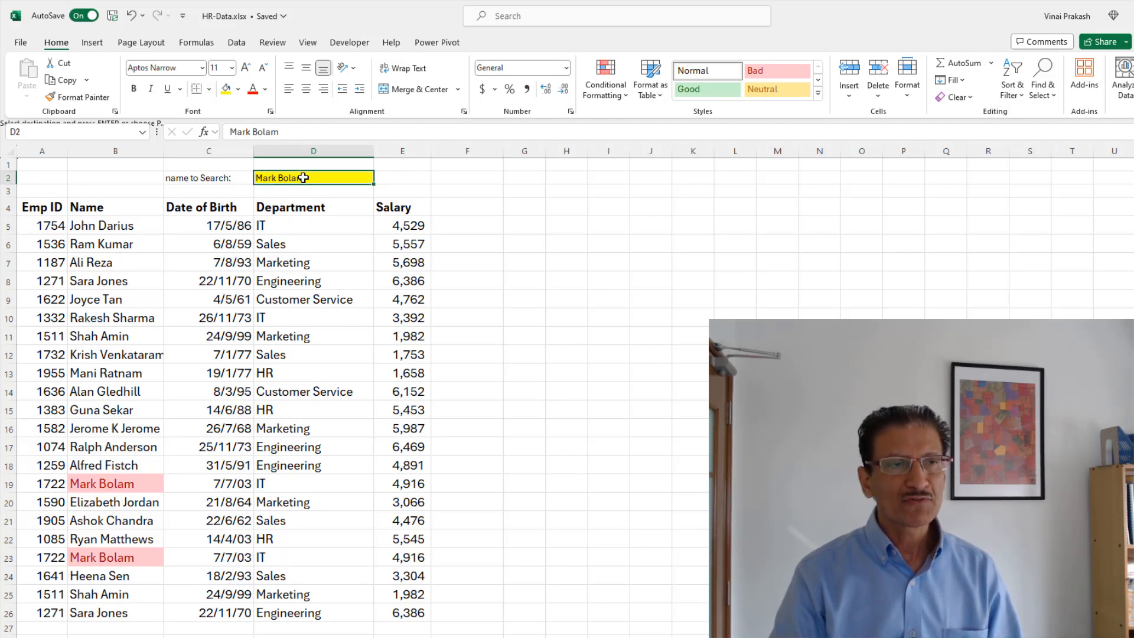
text(Ram Kumar)
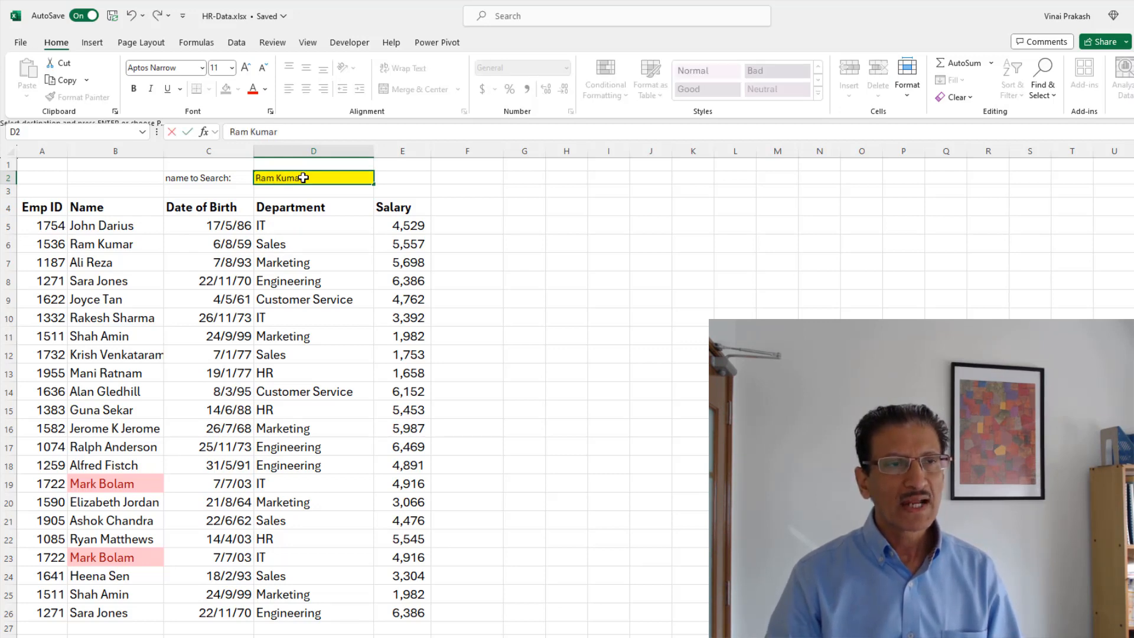
key(Return)
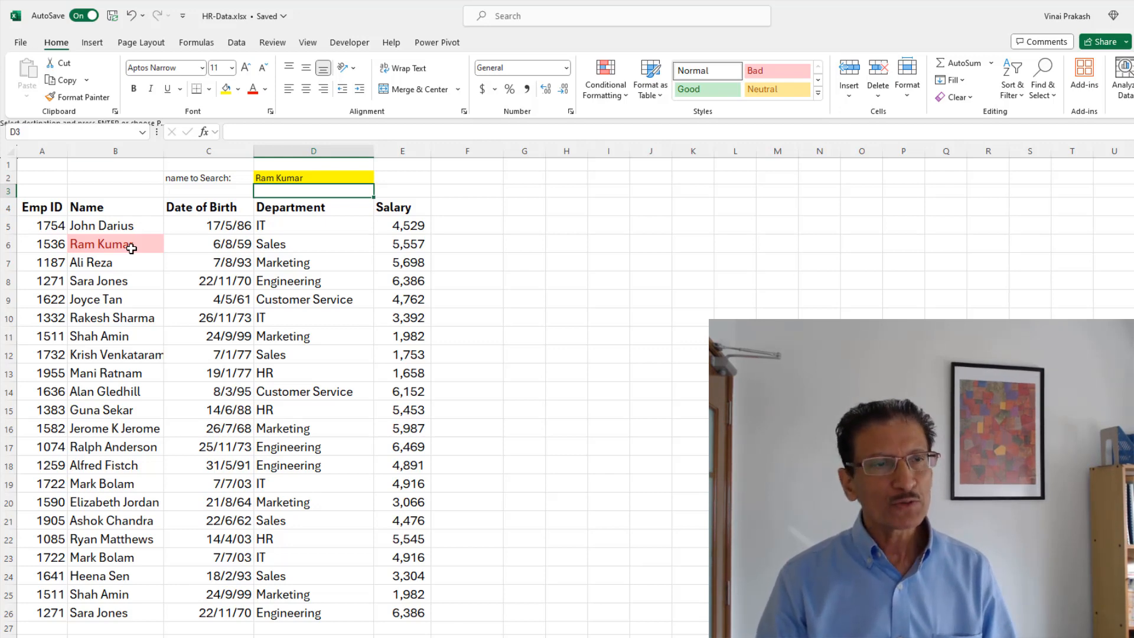
click(131, 249)
click(124, 408)
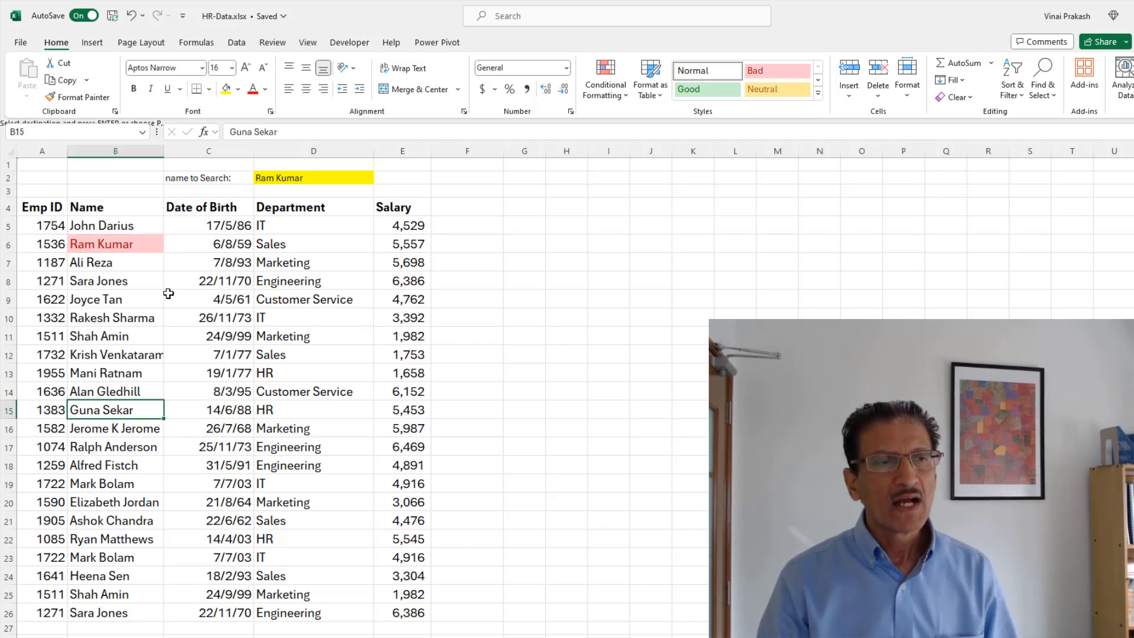
click(154, 294)
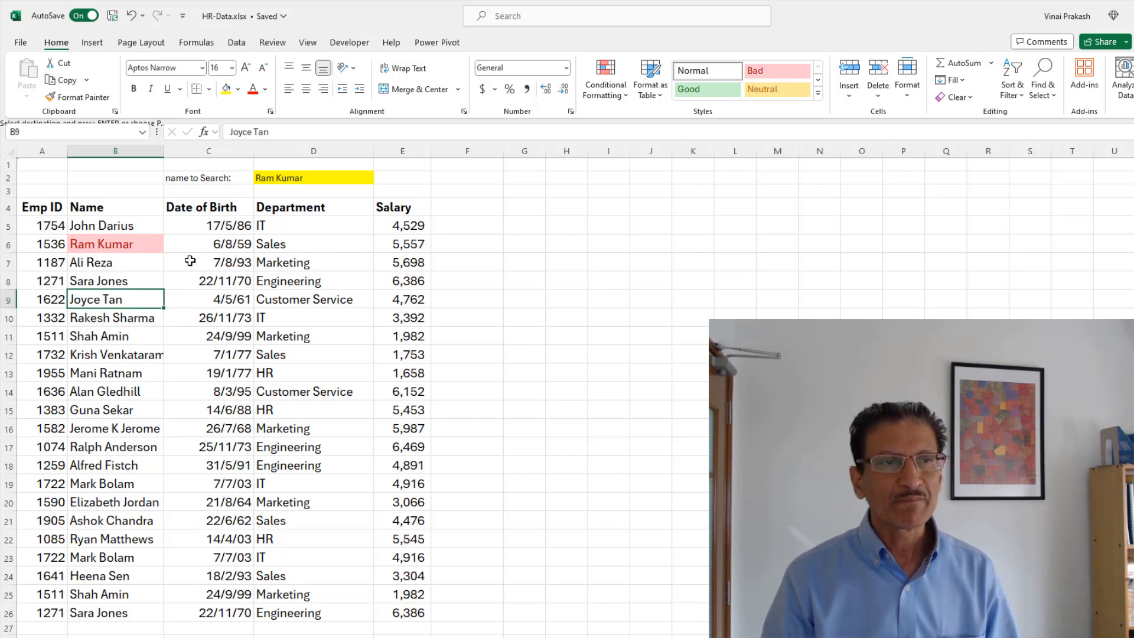
Step: Shorten the entry in search cell D2 to only the first name of the employee in B6
click(295, 180)
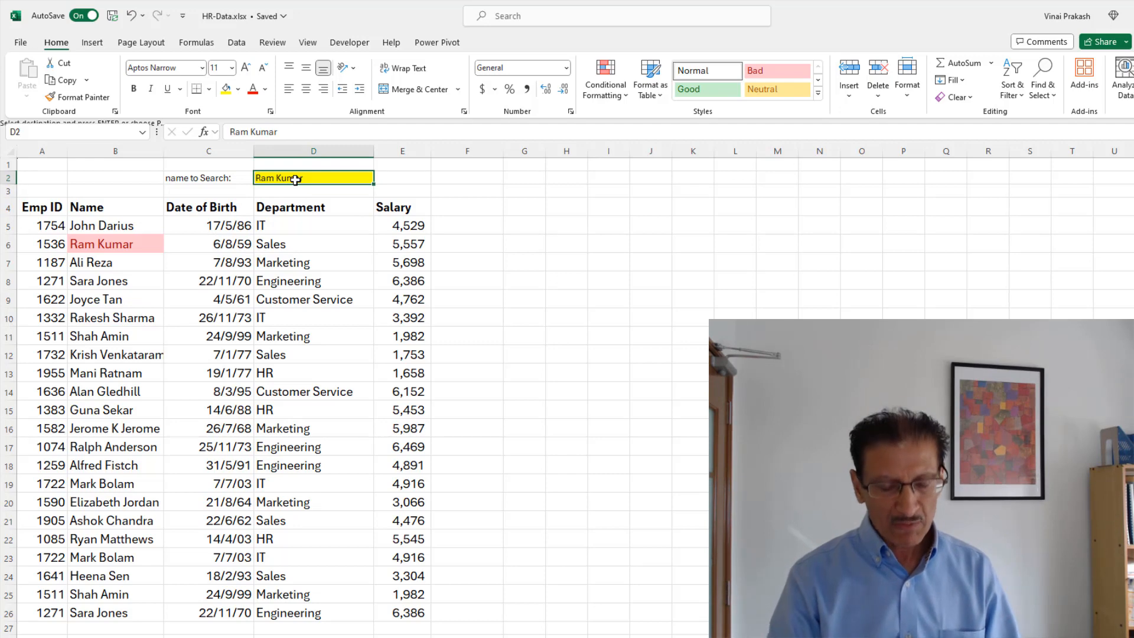
text(Ram)
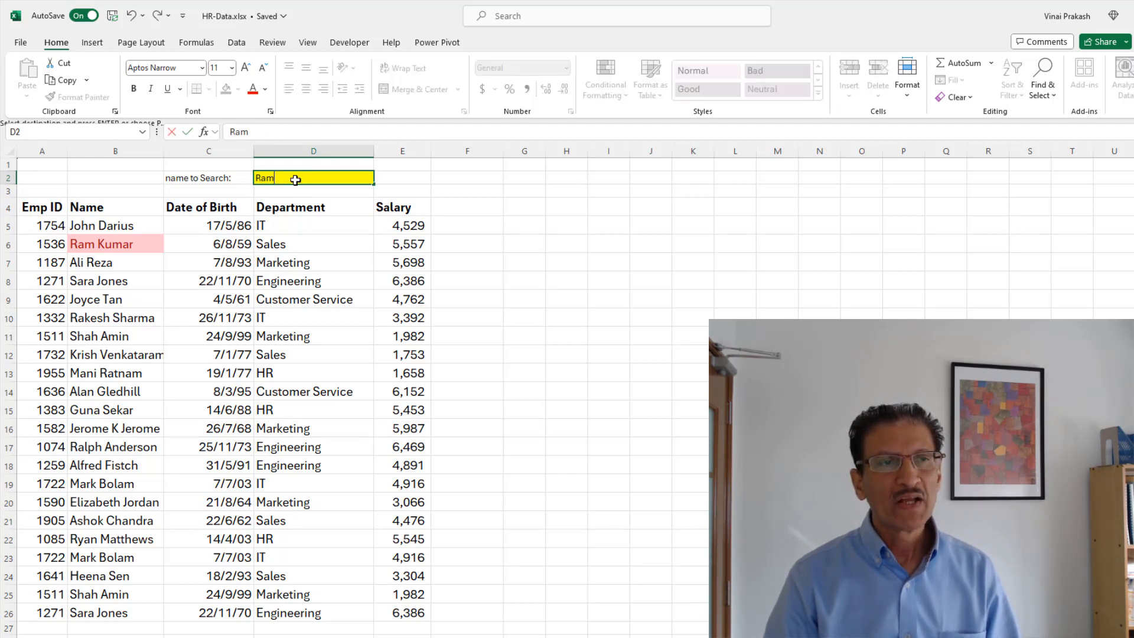
key(Return)
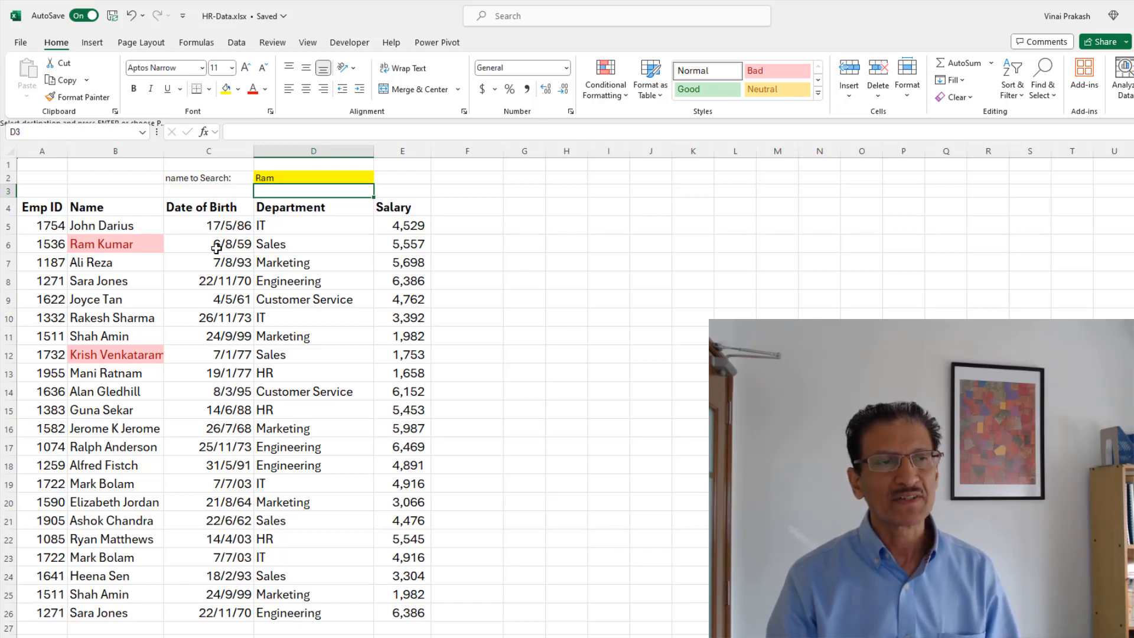
Step: Replace the entry in search cell D2 with only the surname of the employee in B20
click(292, 176)
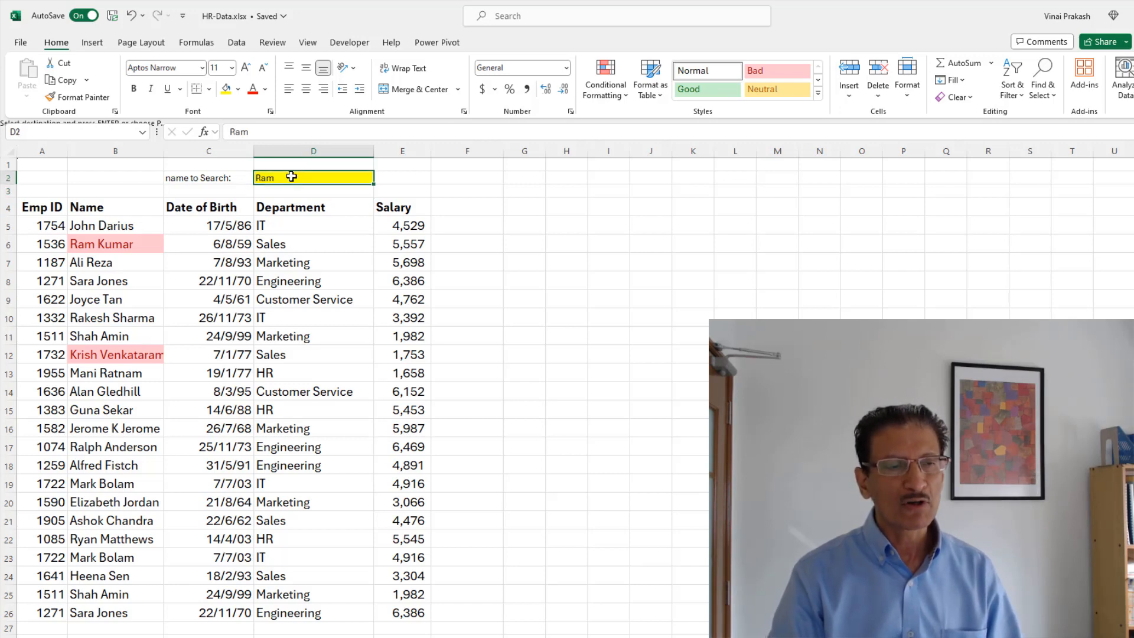
text(Jor)
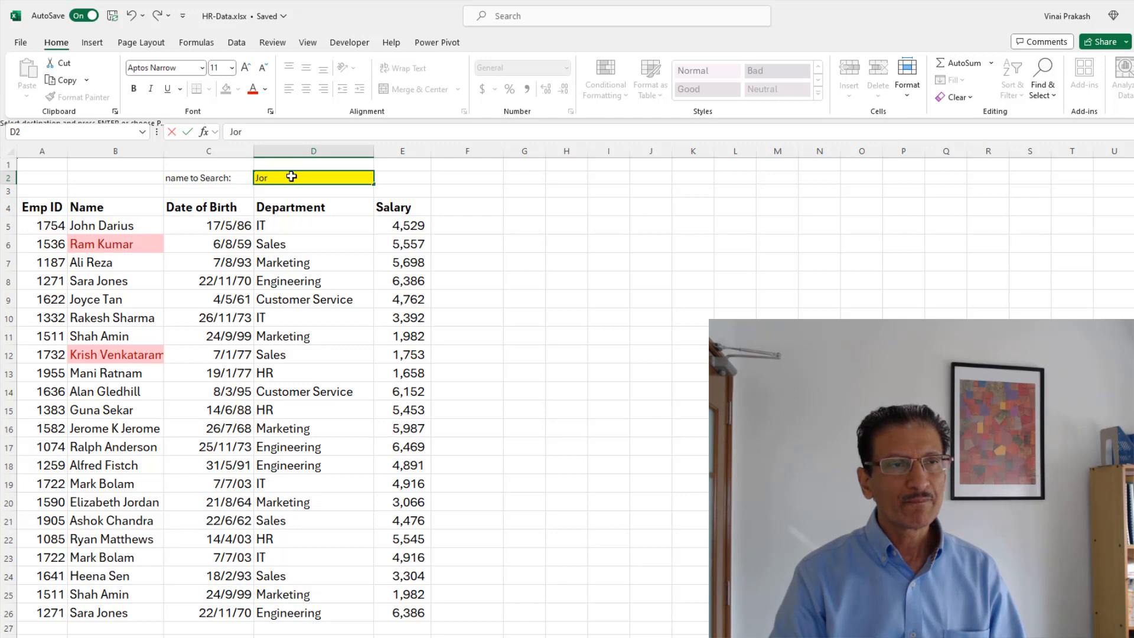
text(dan)
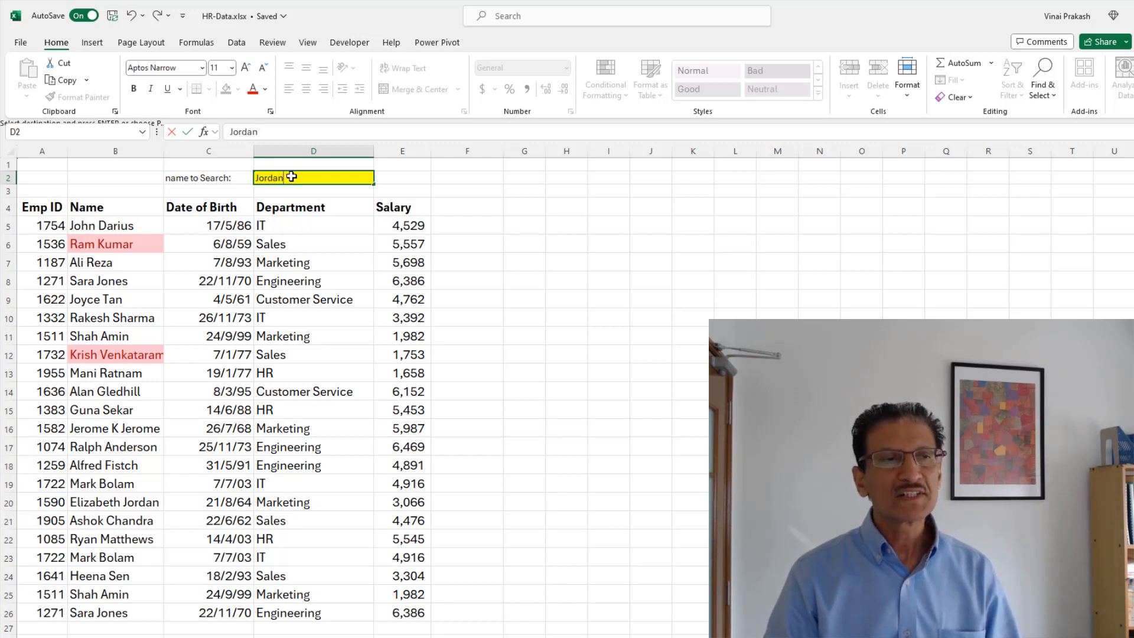
key(Return)
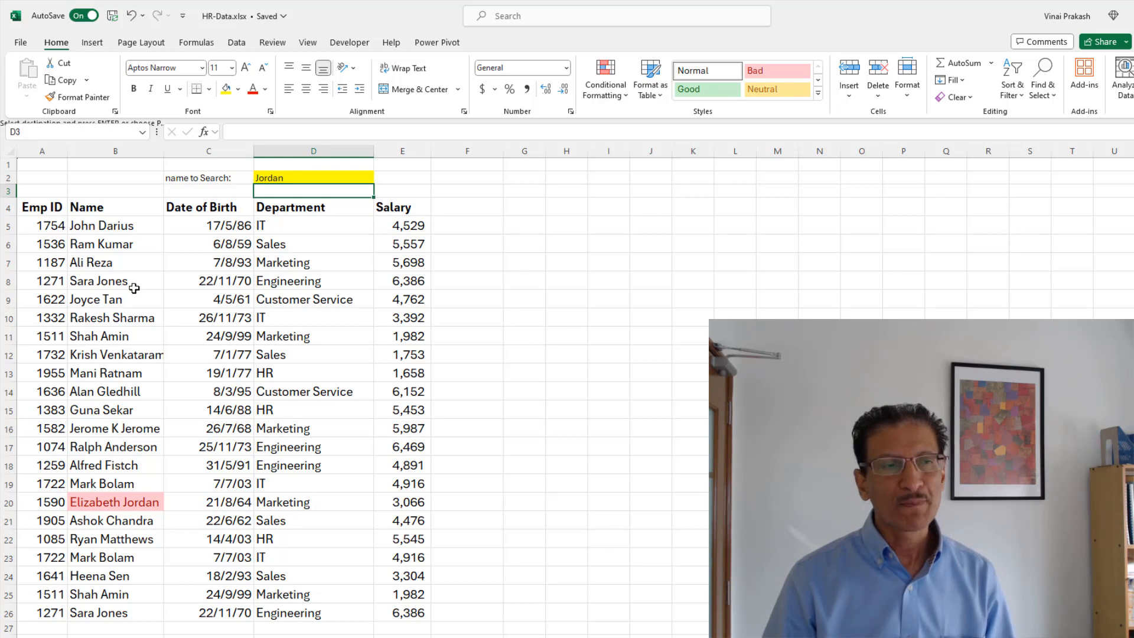
Step: Edit the table's conditional formatting rule so it formats cells with specific text beginning with =$D$2, and apply it
click(126, 319)
click(620, 99)
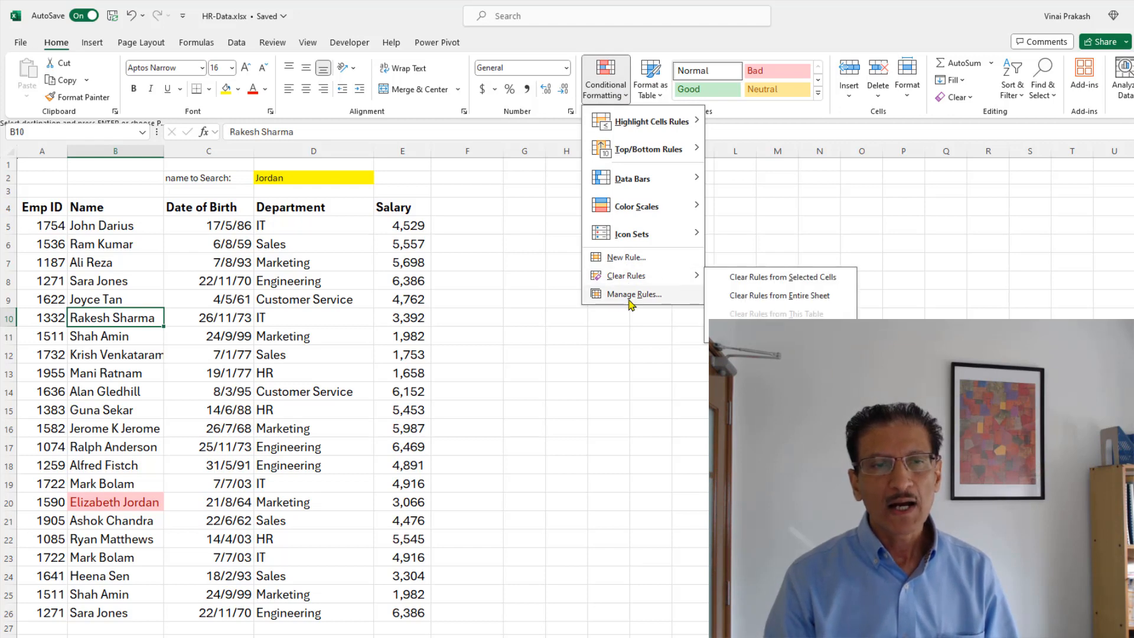
click(630, 295)
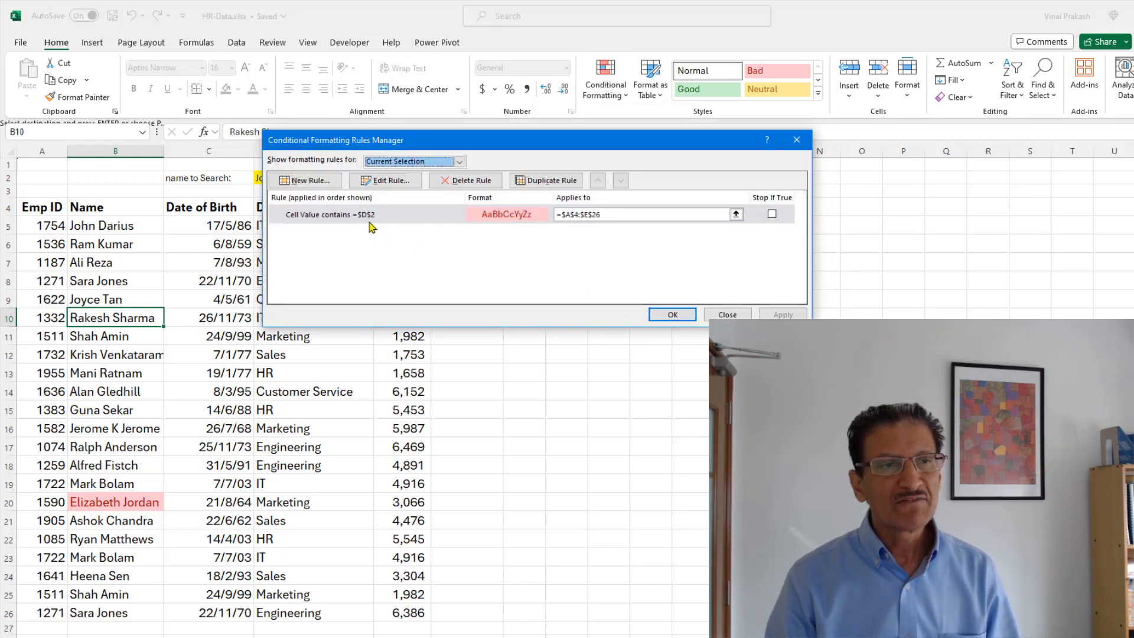
click(334, 217)
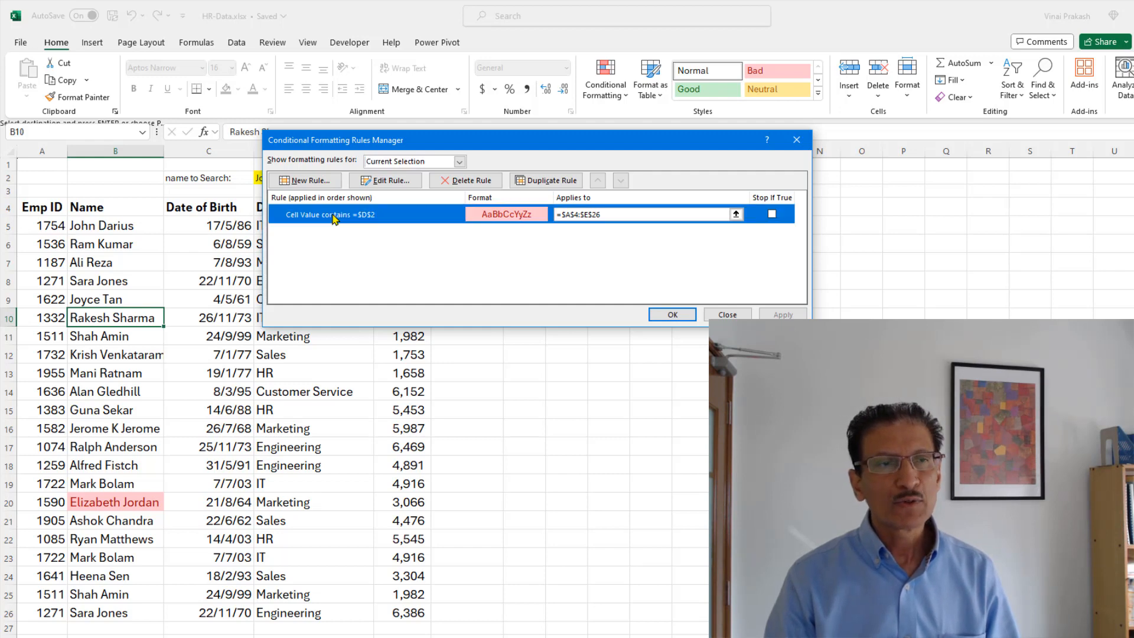
click(390, 180)
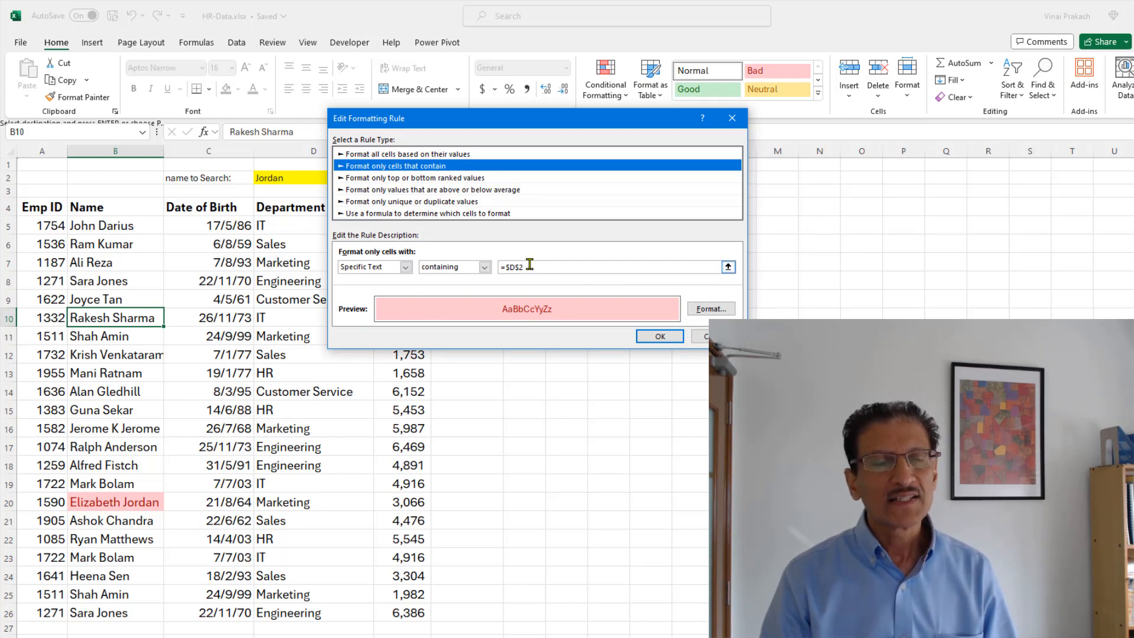
click(463, 272)
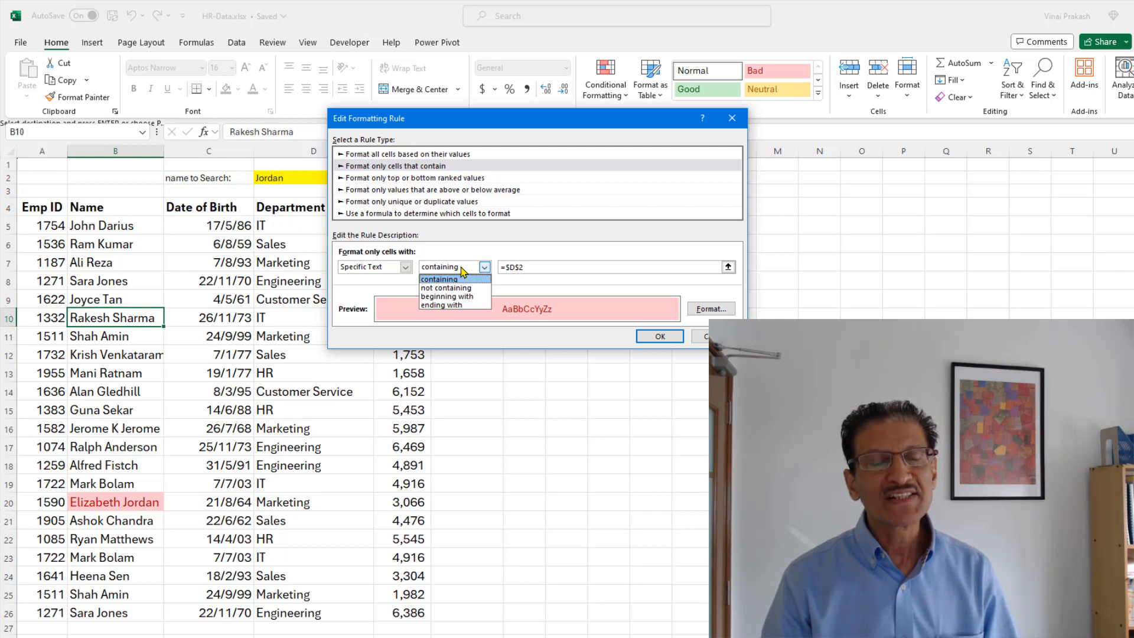
click(472, 296)
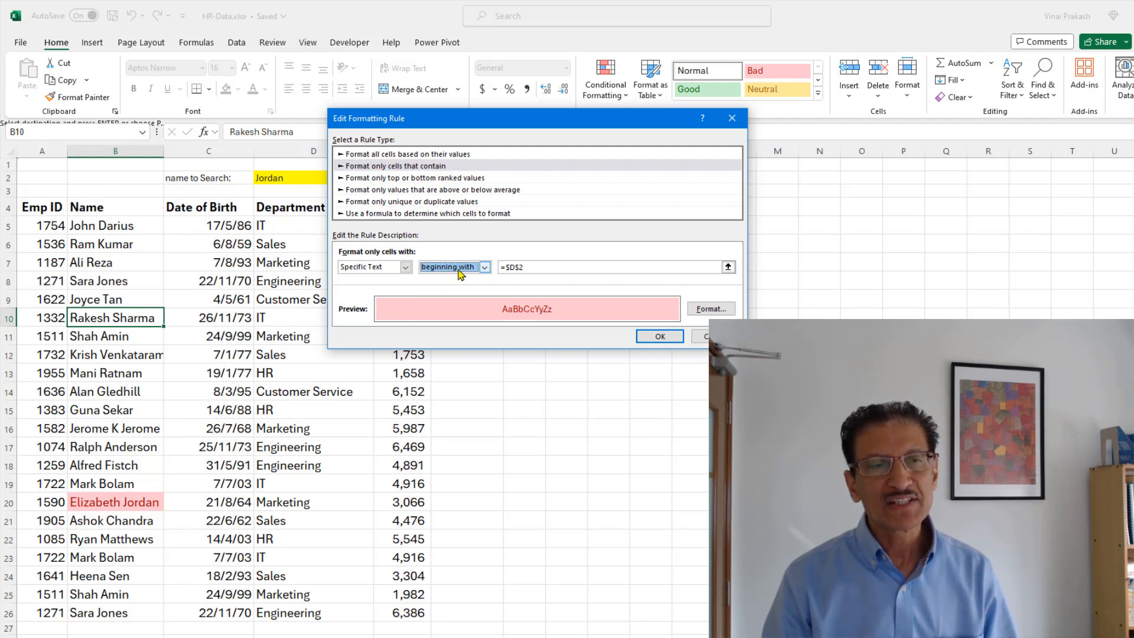
click(660, 336)
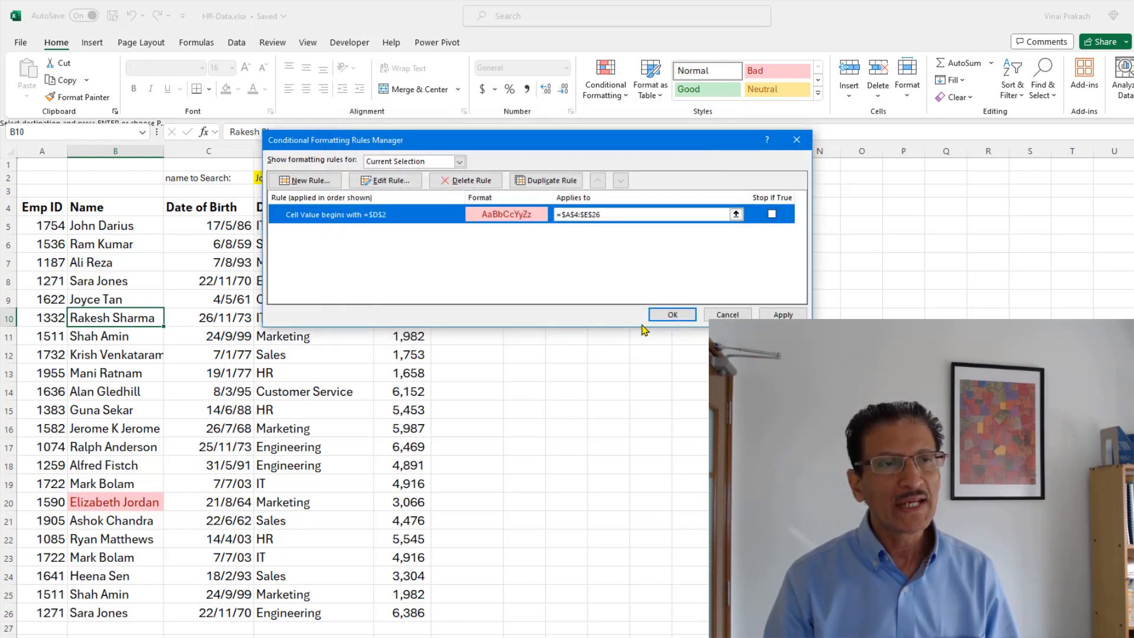
click(660, 316)
click(277, 320)
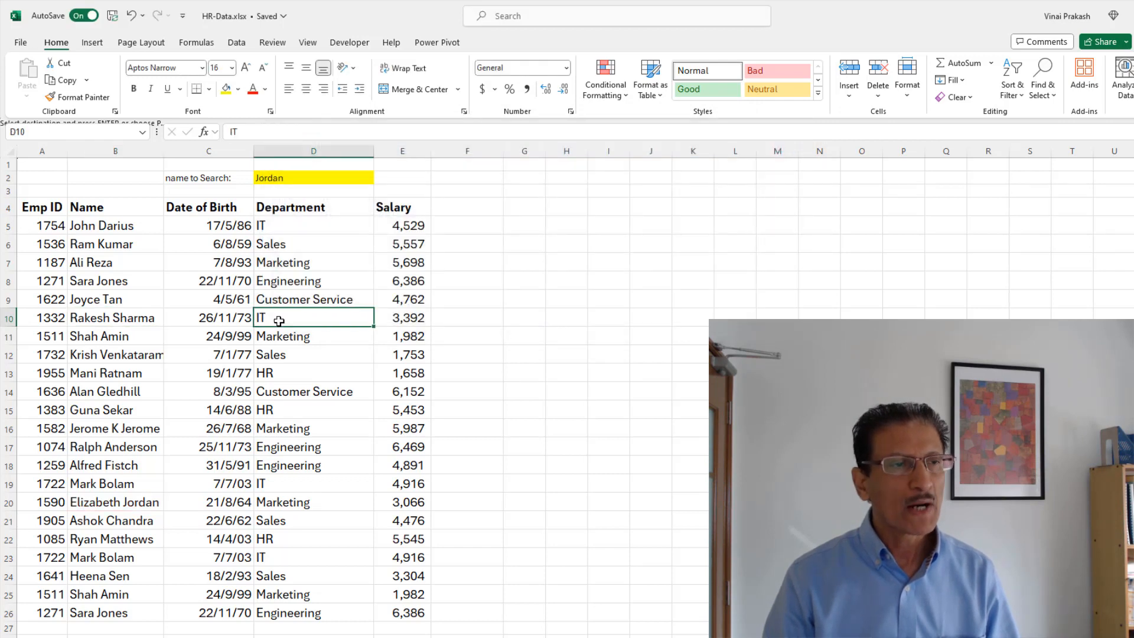
Step: Replace the entry in search cell D2 with only the first name of the employee in B6
click(321, 178)
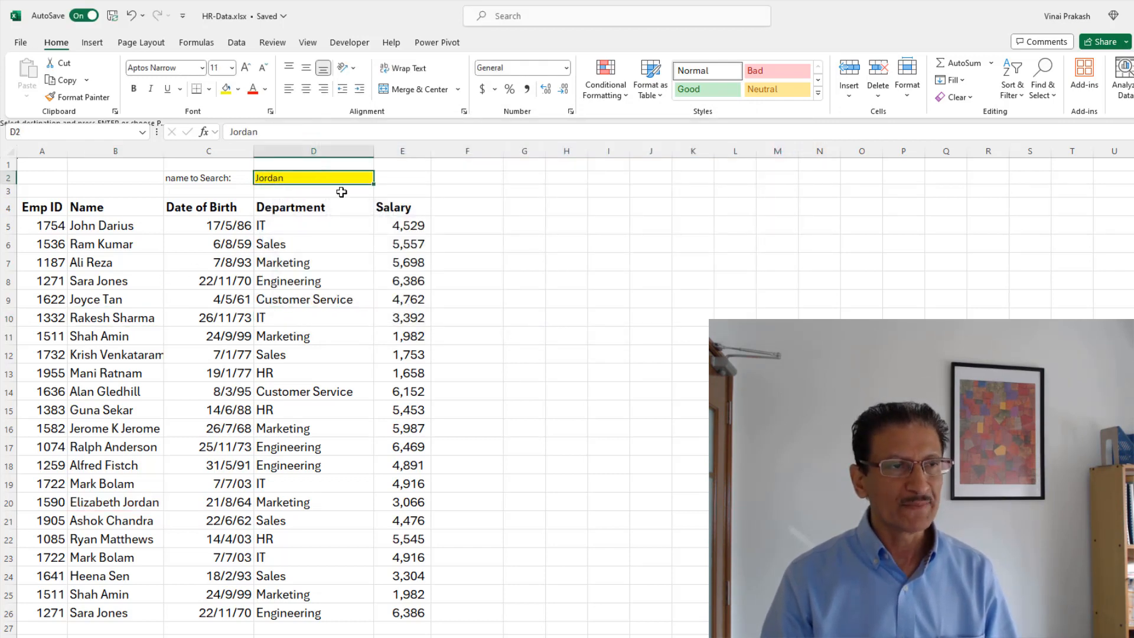
text(Ram)
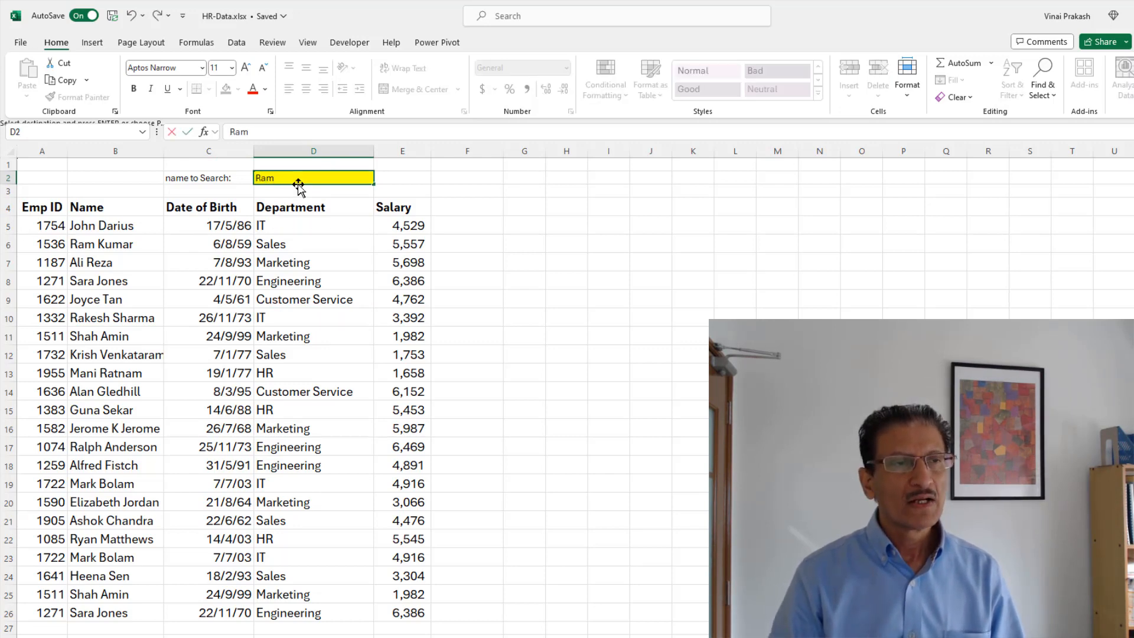
key(Return)
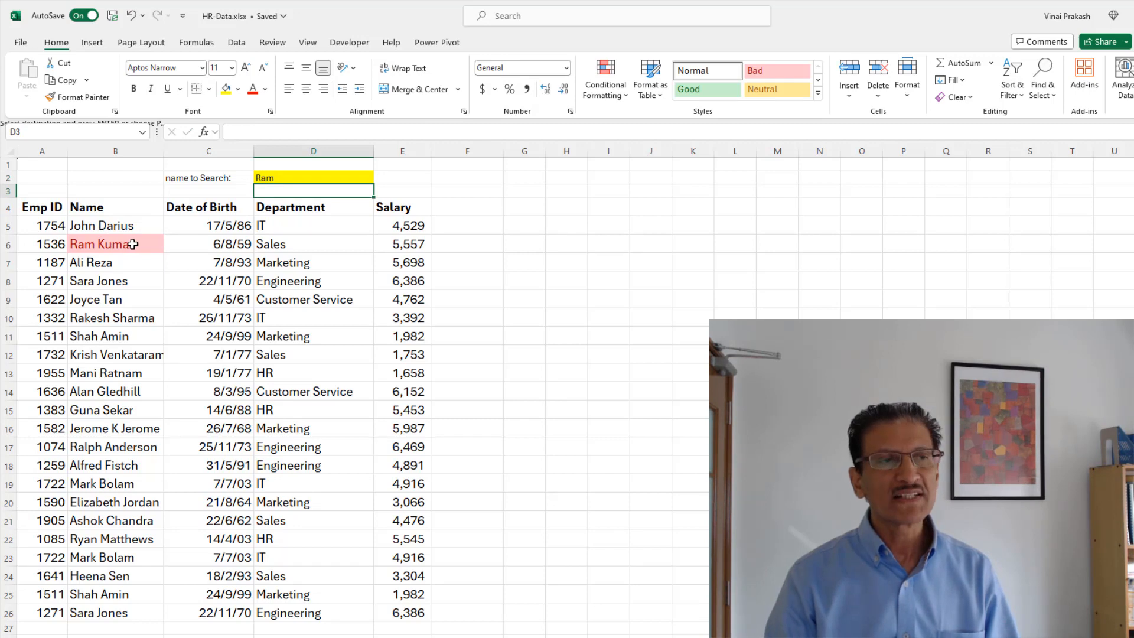
Step: Widen column B to fit its longest employee name
click(142, 361)
double_click(162, 151)
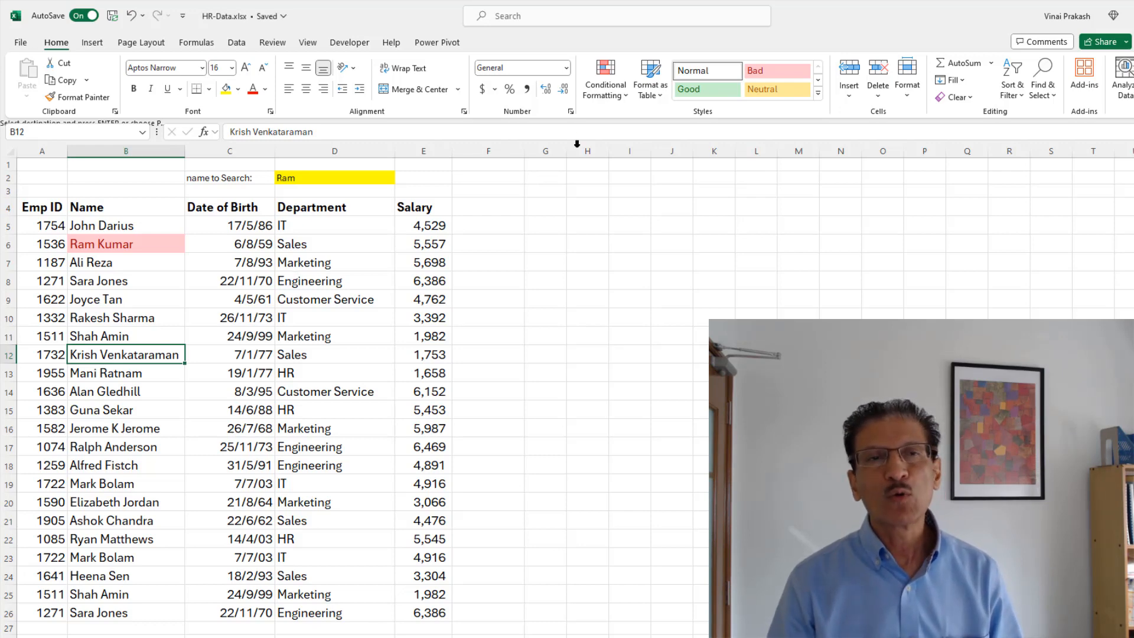
Step: Examine the text comparison and cell content options of the table's existing conditional formatting rule, leaving the rule as it is
click(609, 97)
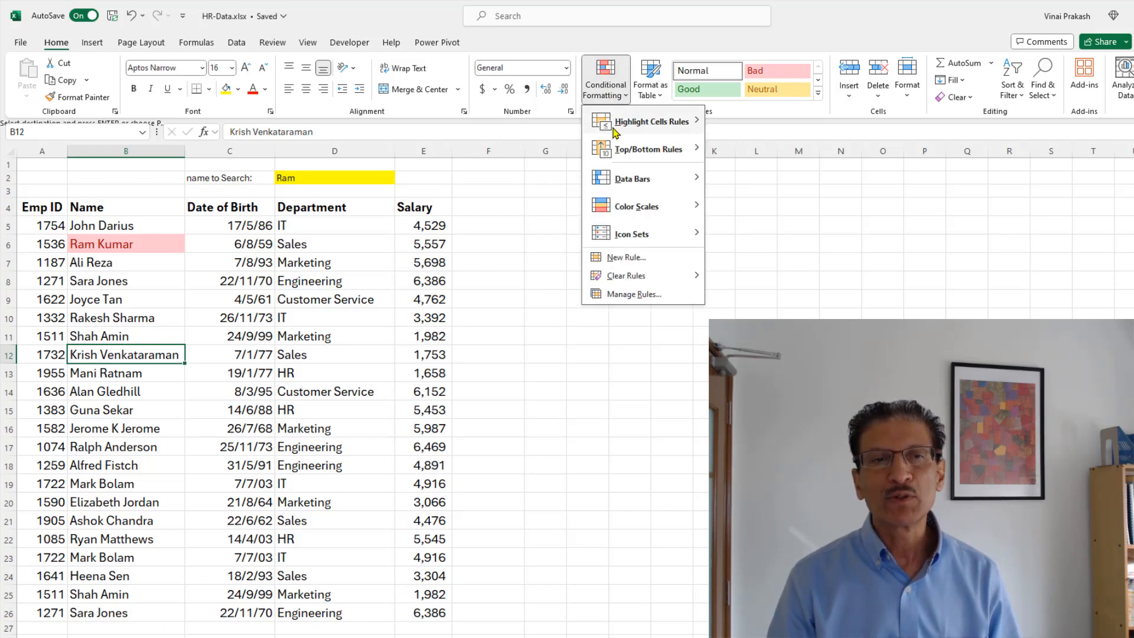
click(622, 295)
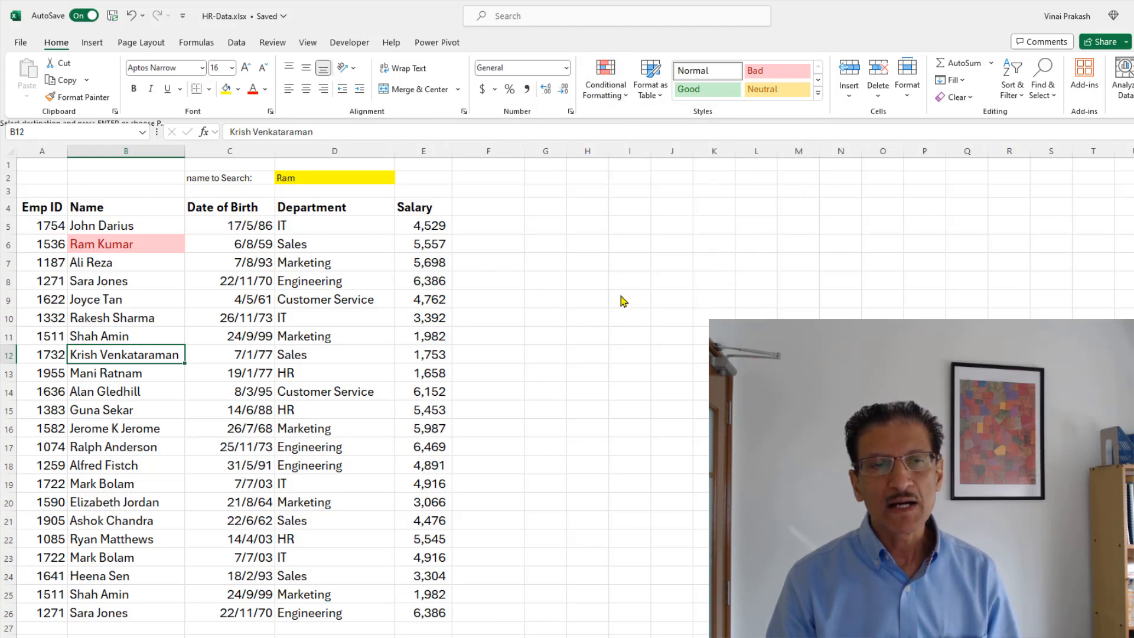
click(395, 220)
double_click(395, 219)
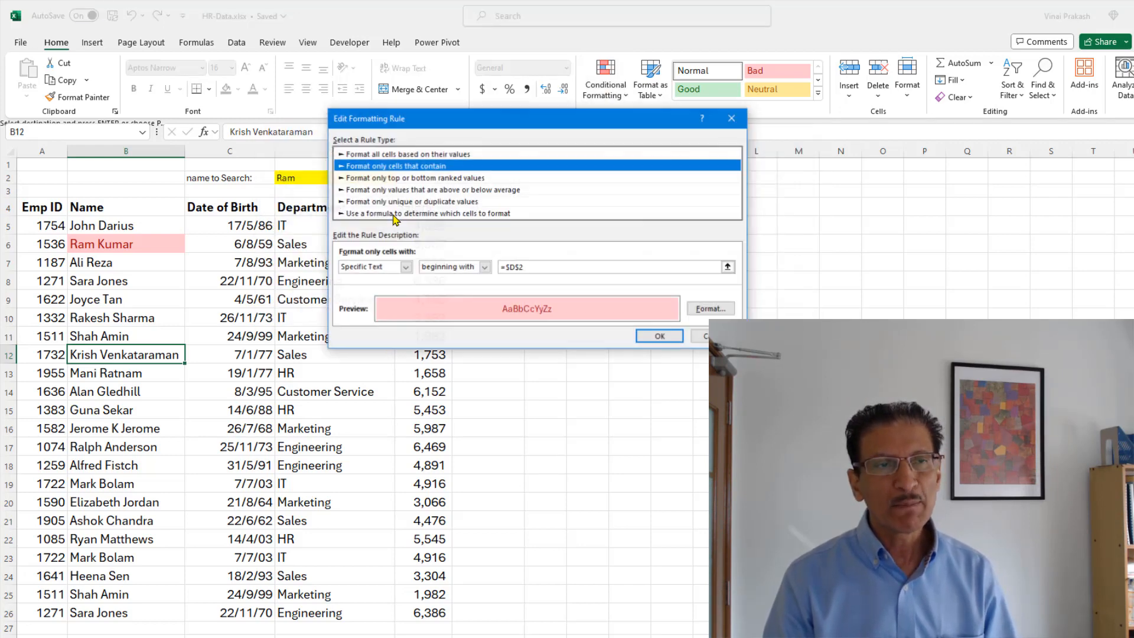
click(455, 270)
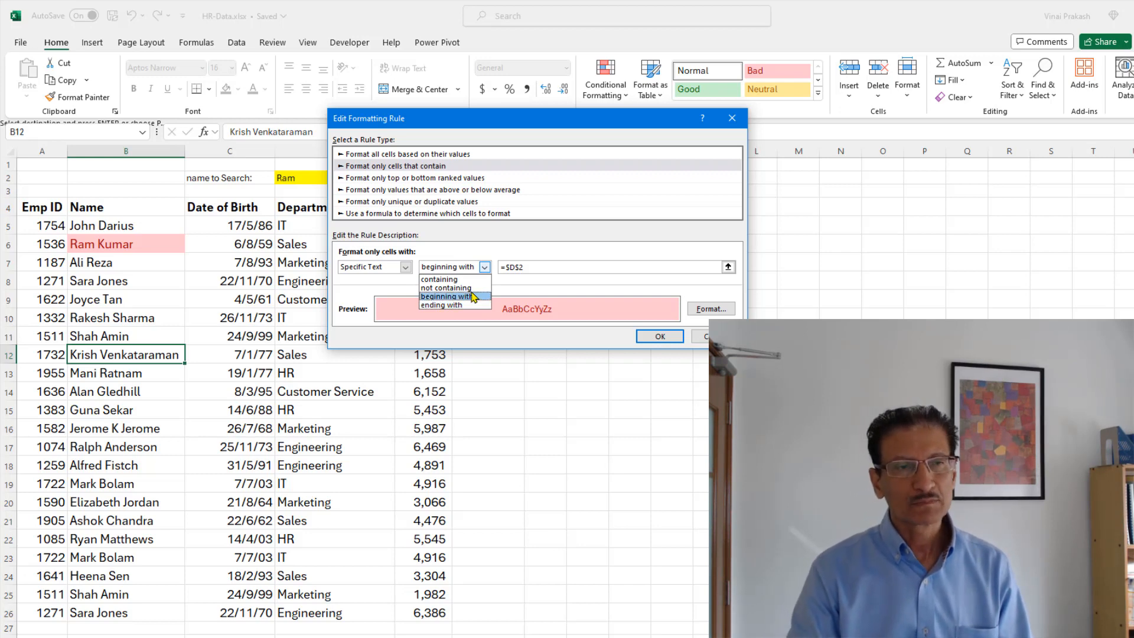
click(443, 279)
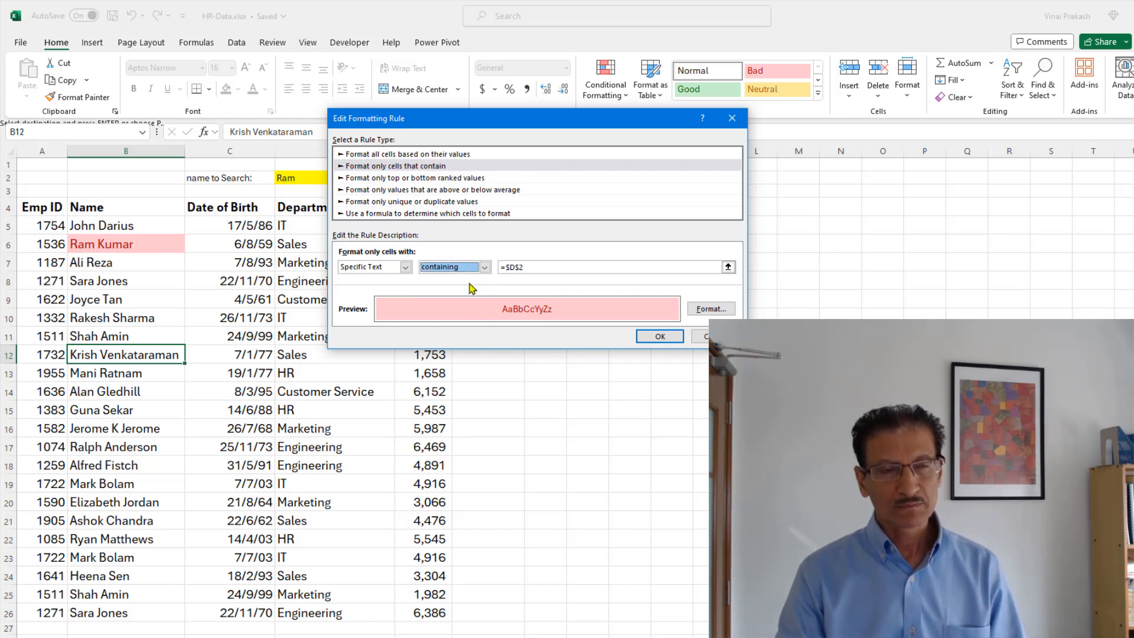
click(405, 269)
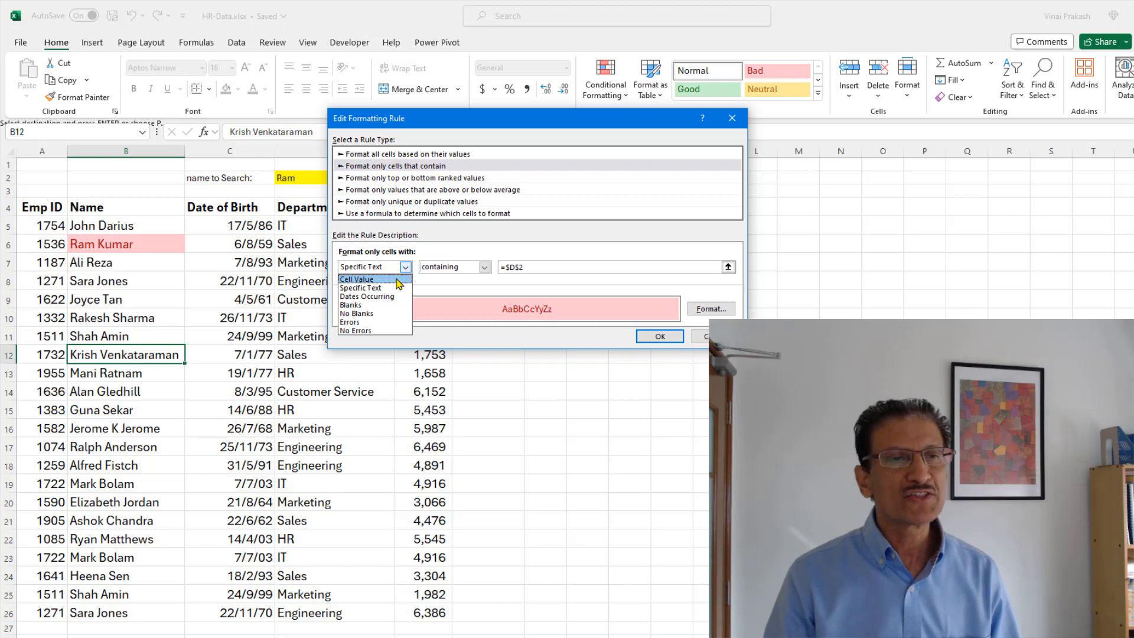
click(715, 337)
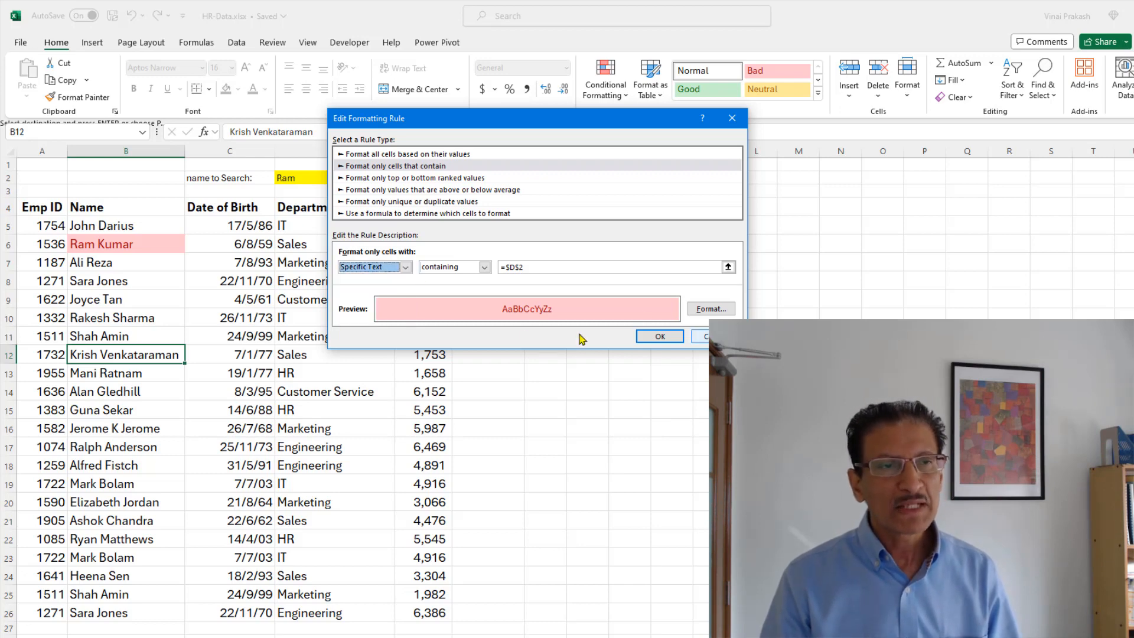
click(659, 336)
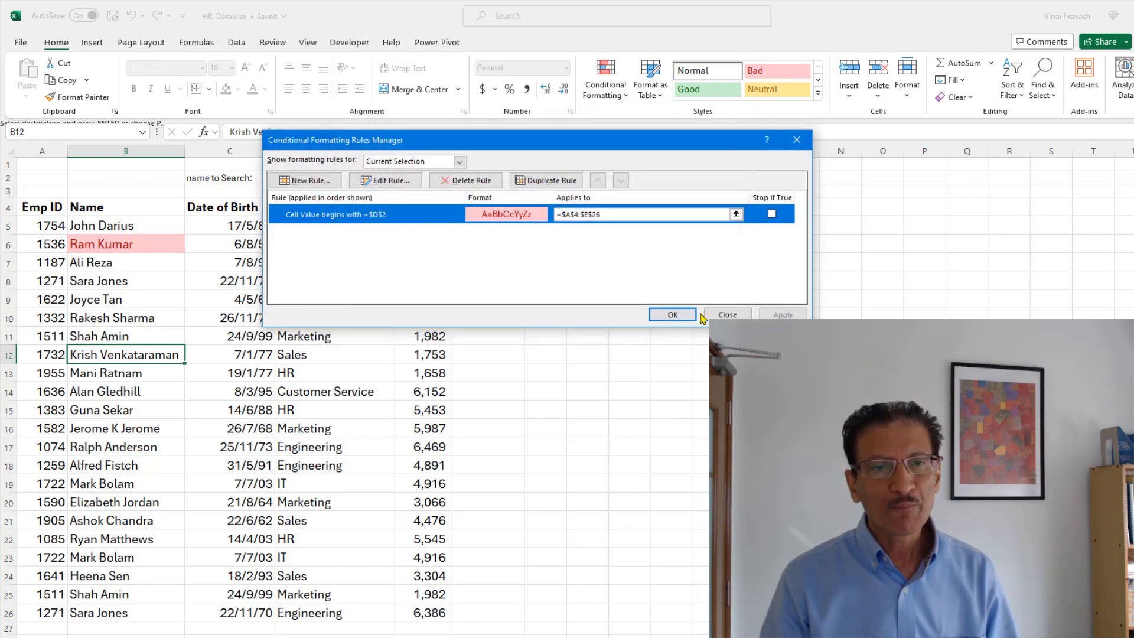
click(672, 315)
click(241, 314)
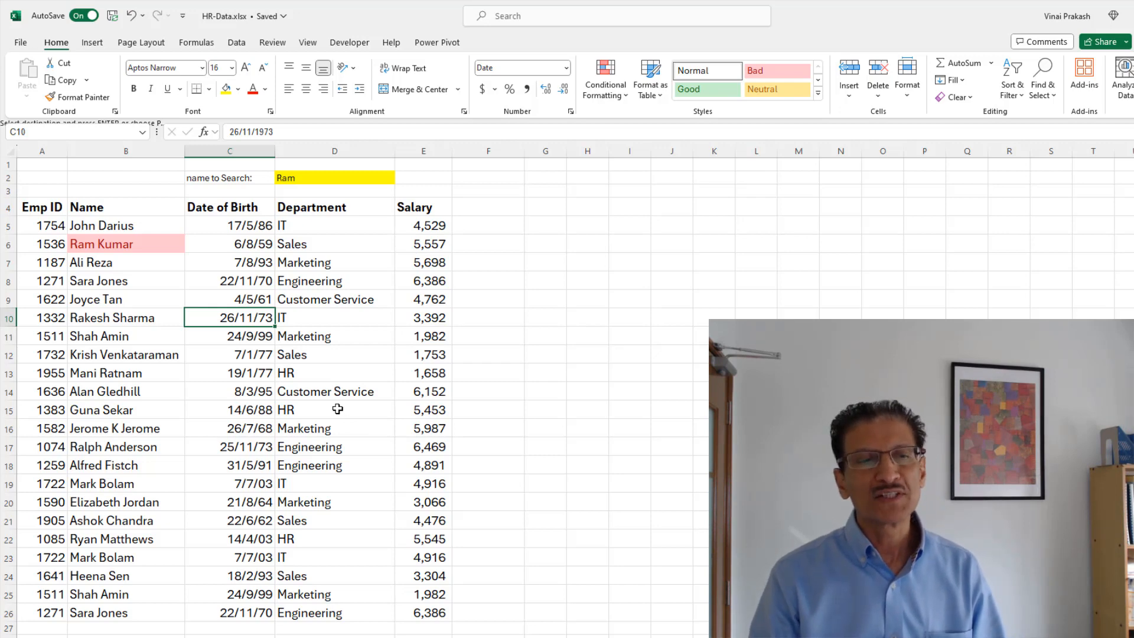
click(397, 336)
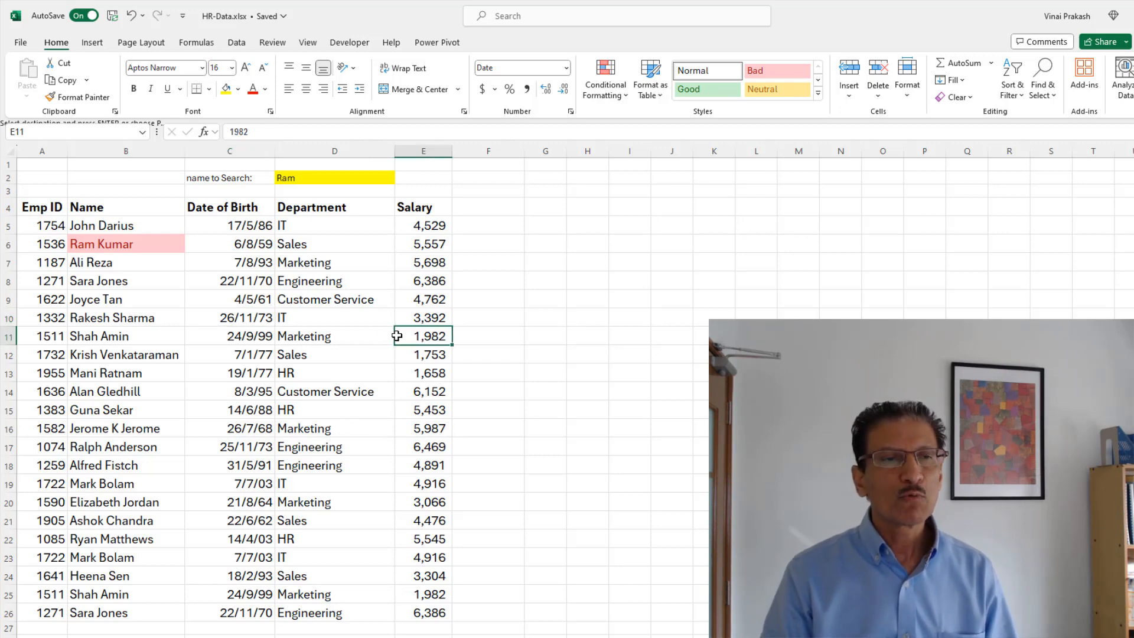
Step: Set up a Between highlight rule on the whole employee table for values from 5500 to 5800
click(202, 336)
key(ctrl+a)
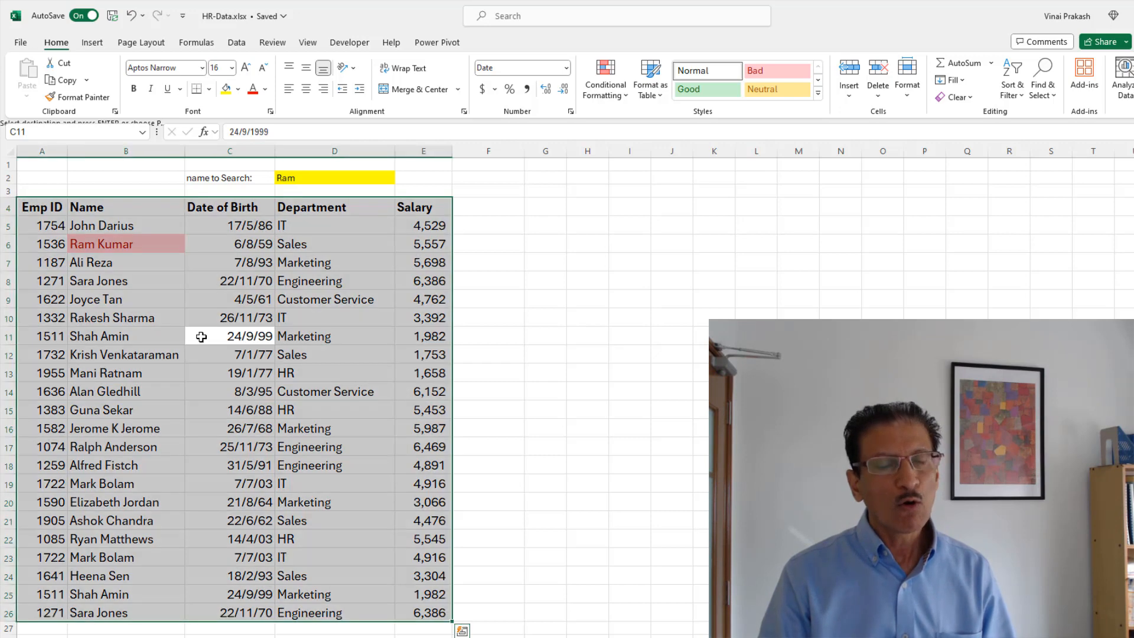
click(618, 100)
mouse_move(640, 130)
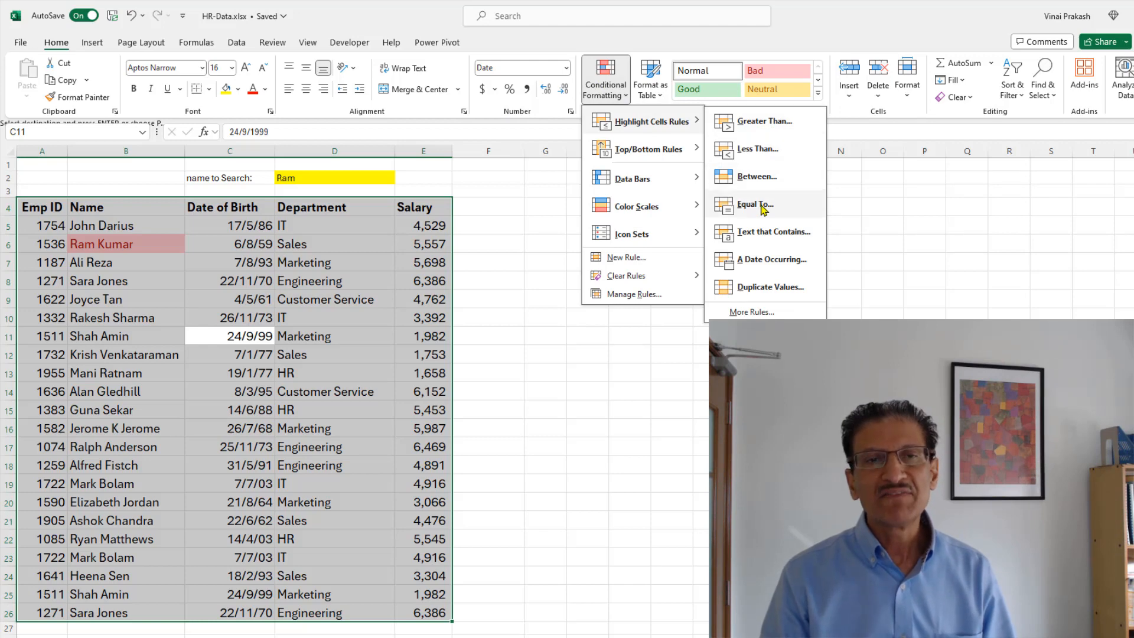
click(759, 177)
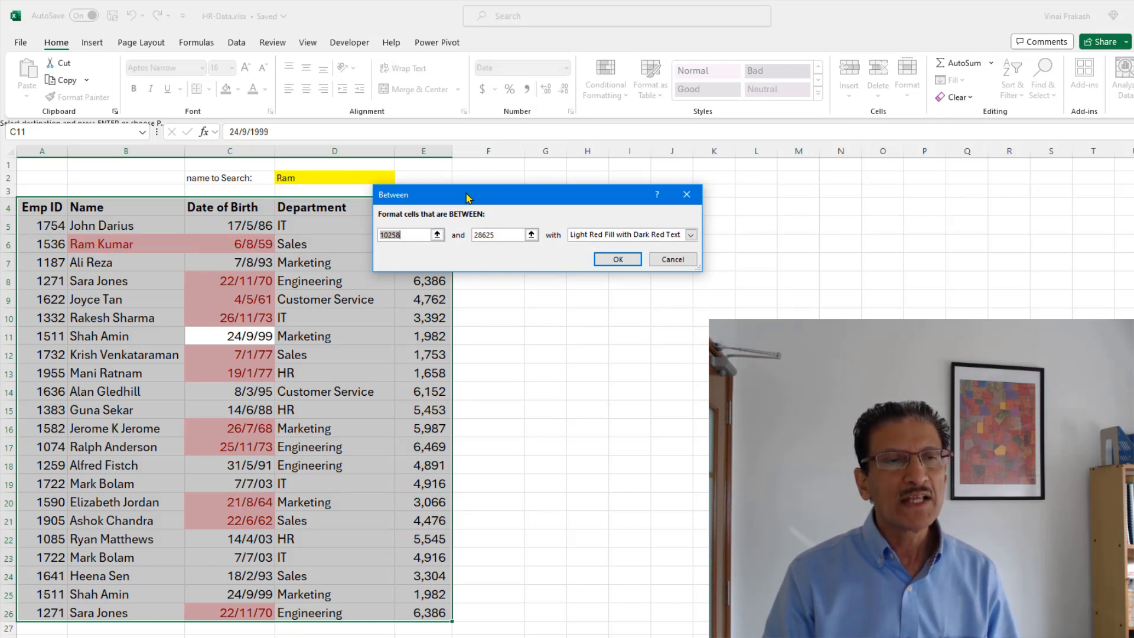
drag(466, 195, 664, 165)
text(5)
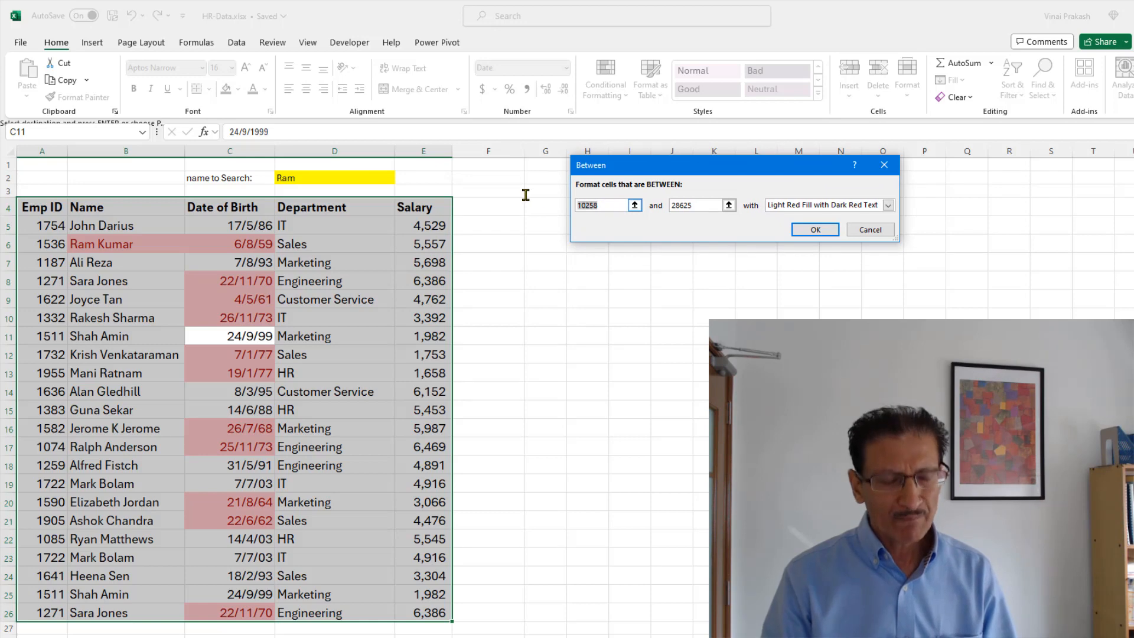
text(500)
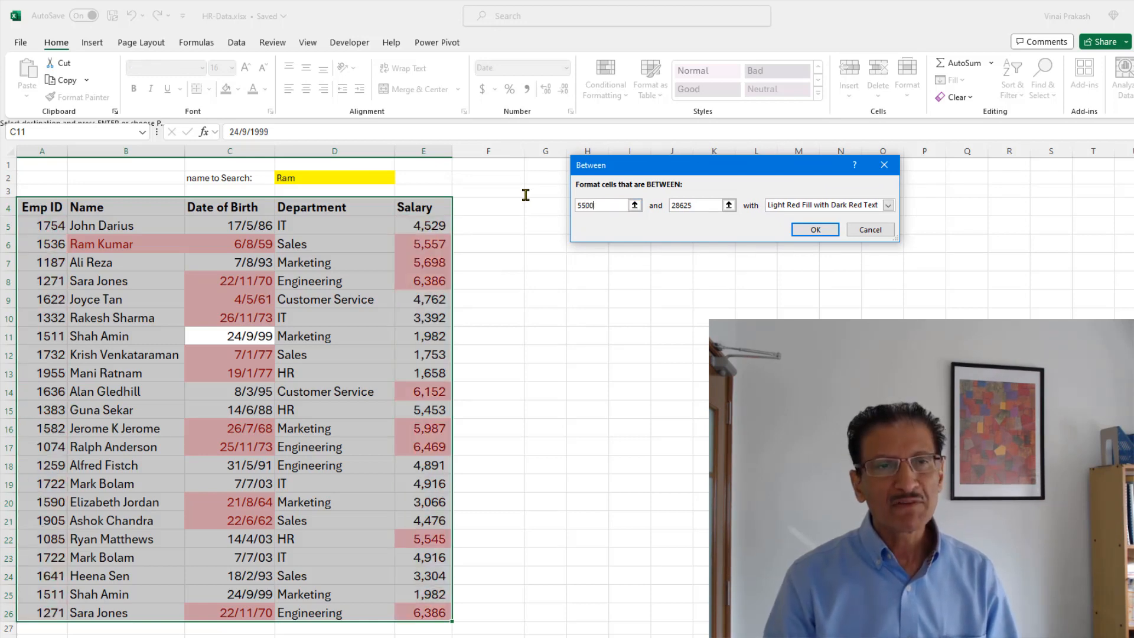
key(Tab)
text(5800)
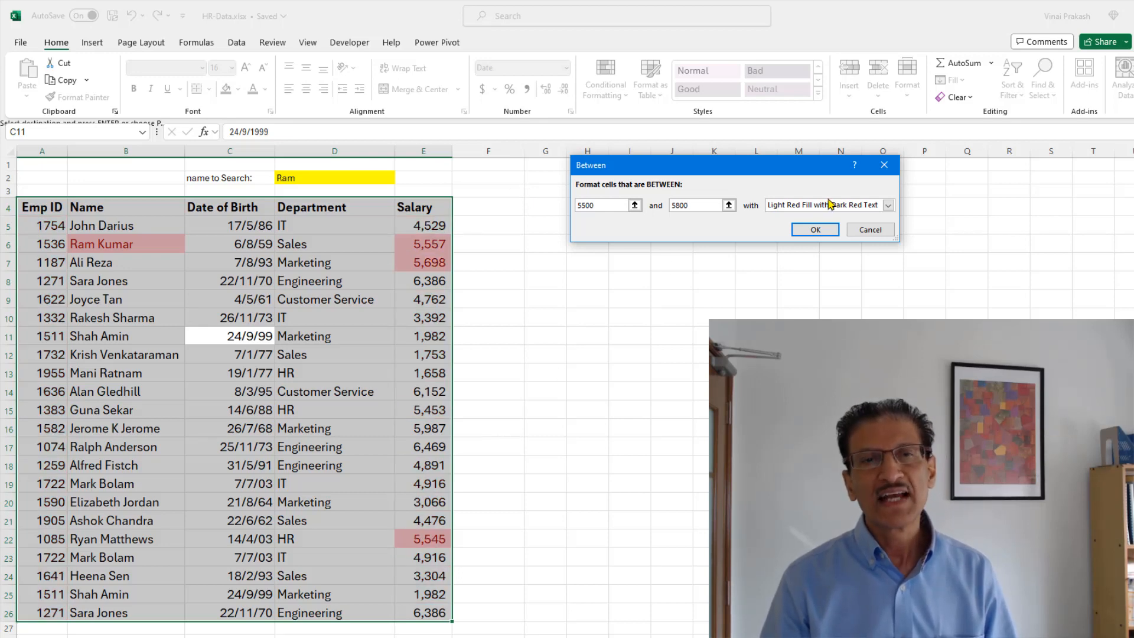
Step: Set the Between rule's format to Yellow Fill with Dark Yellow Text and apply it
click(889, 205)
click(820, 225)
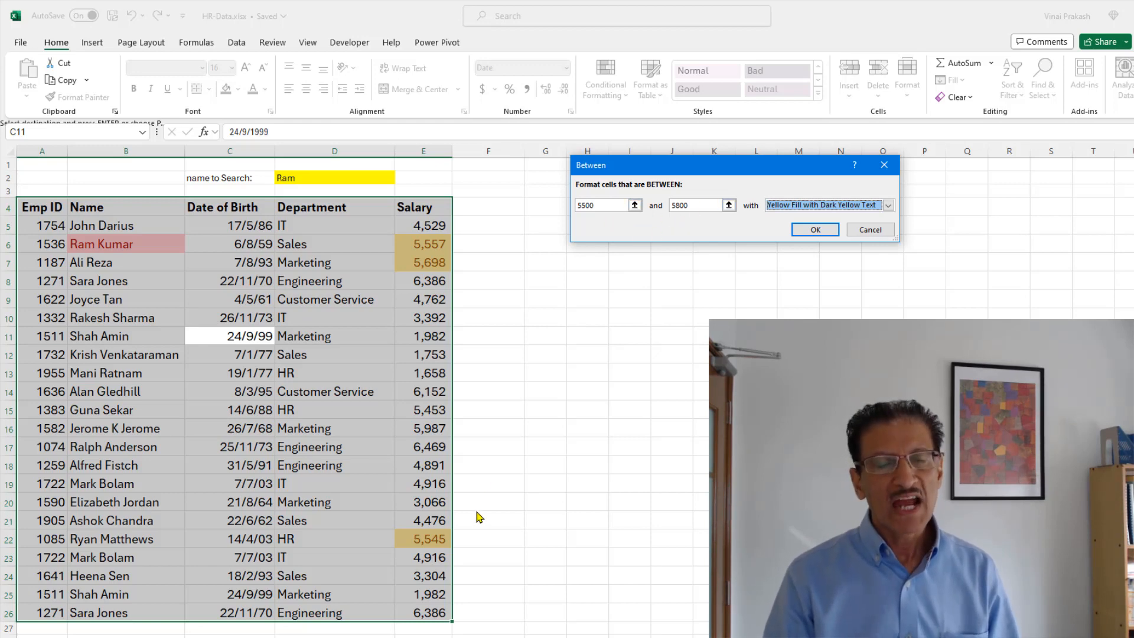
click(809, 236)
click(352, 413)
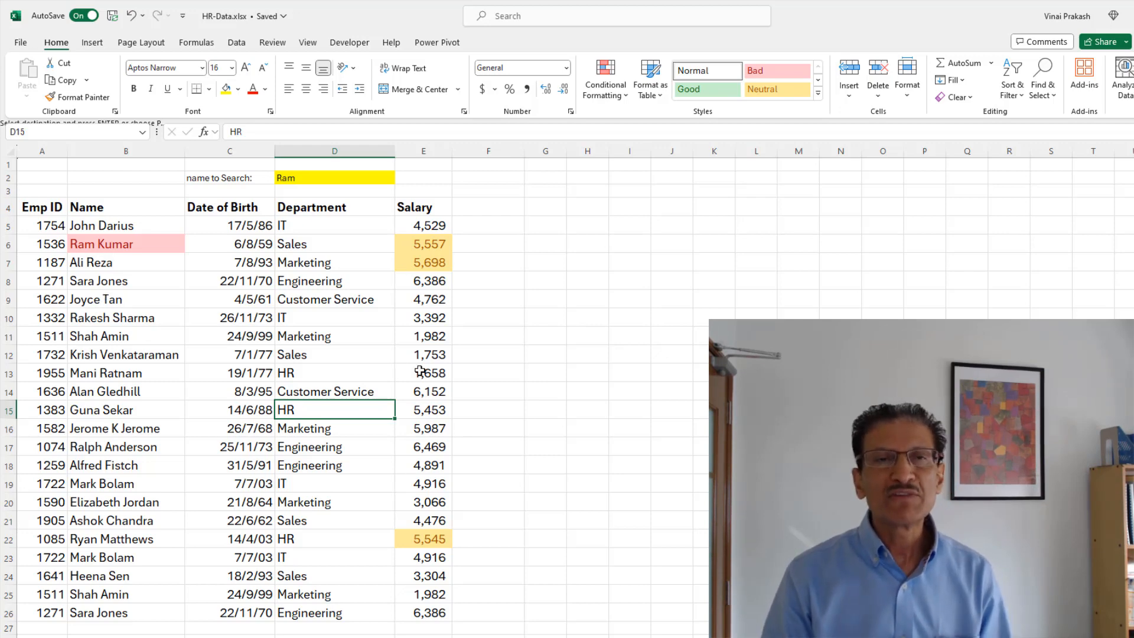
Step: Clear all conditional formatting rules from the entire sheet
click(248, 370)
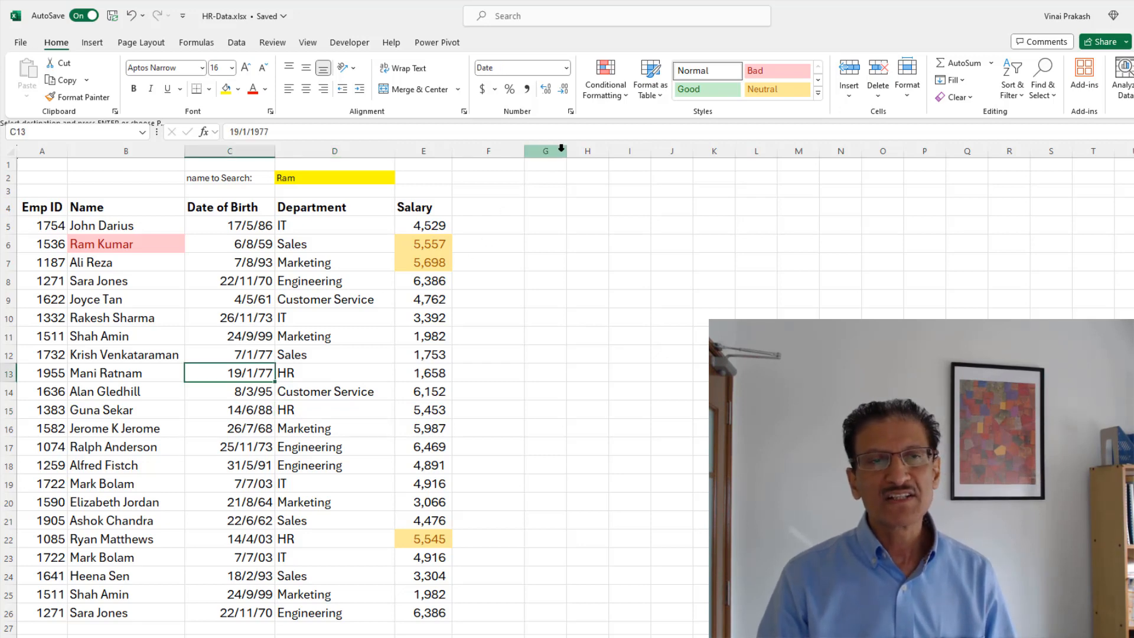
click(626, 98)
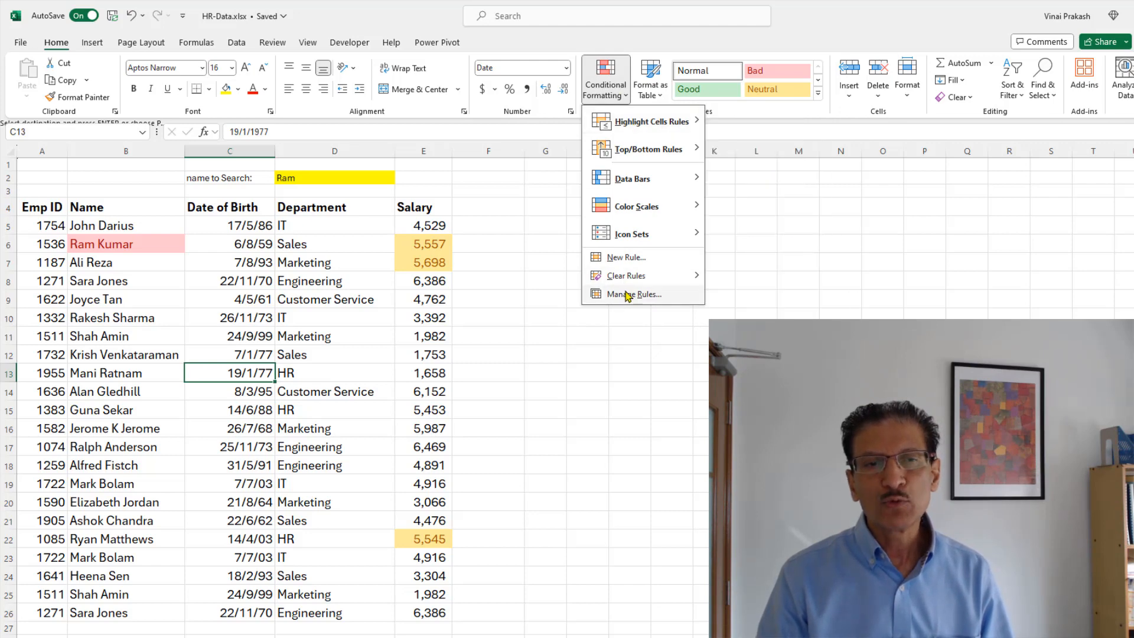
mouse_move(641, 281)
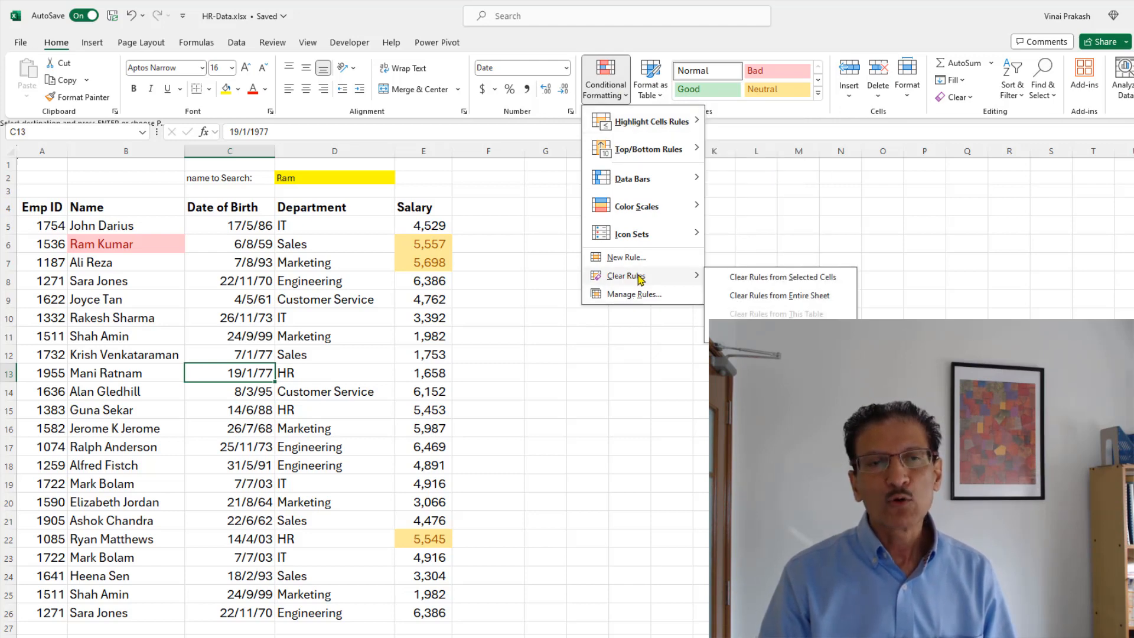
click(765, 299)
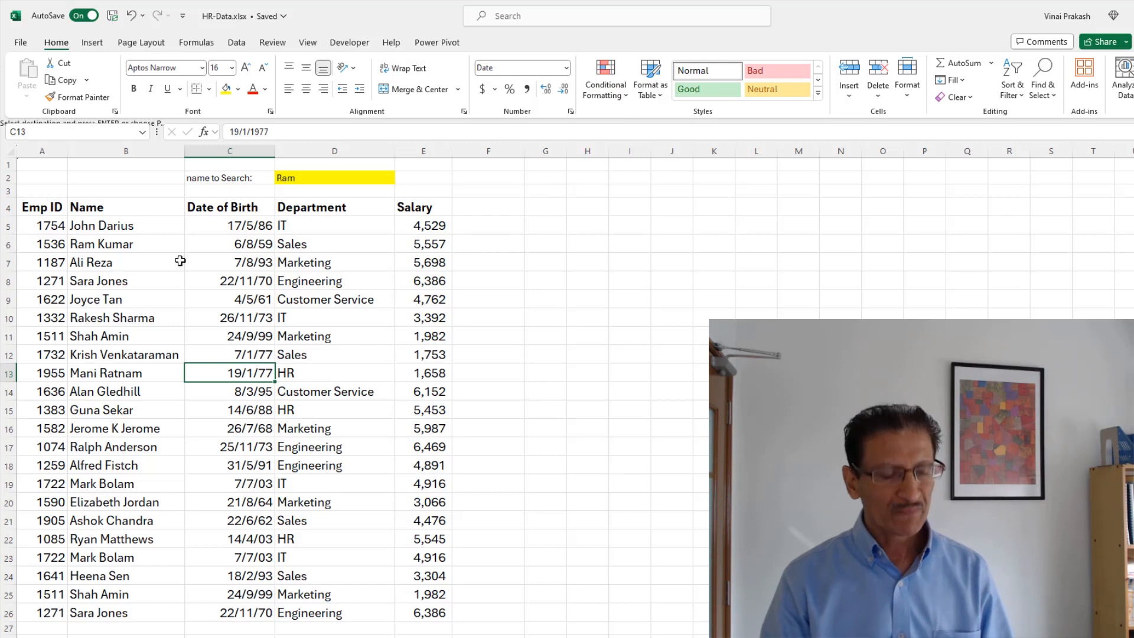
Step: Remove duplicate rows from the employee table, comparing all five columns and treating the first row as headers
key(ctrl+a)
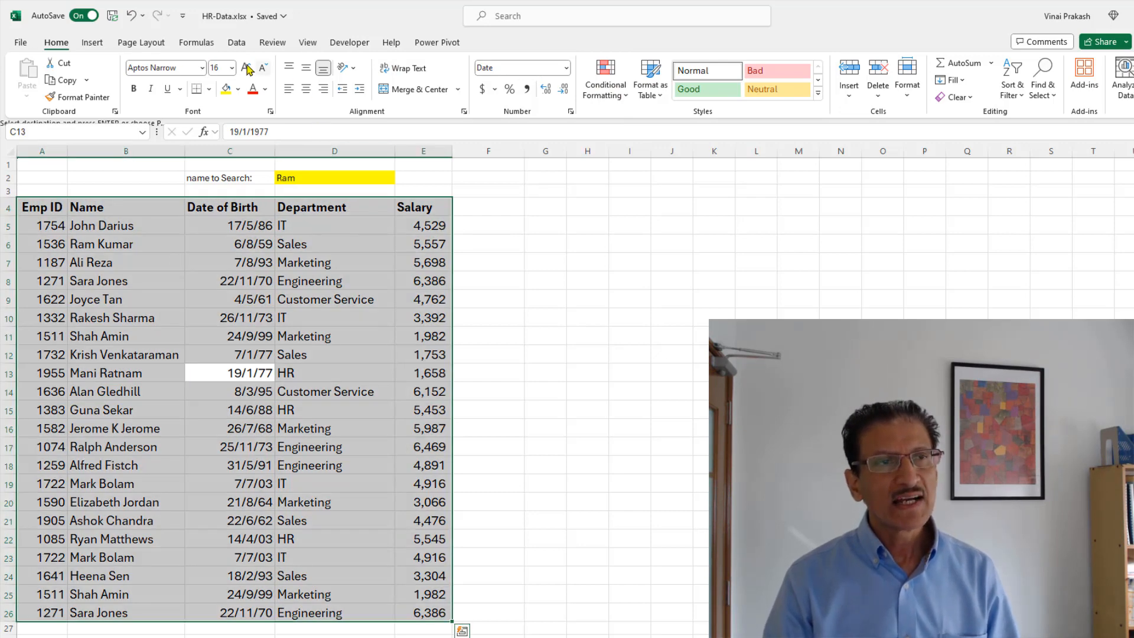
click(237, 43)
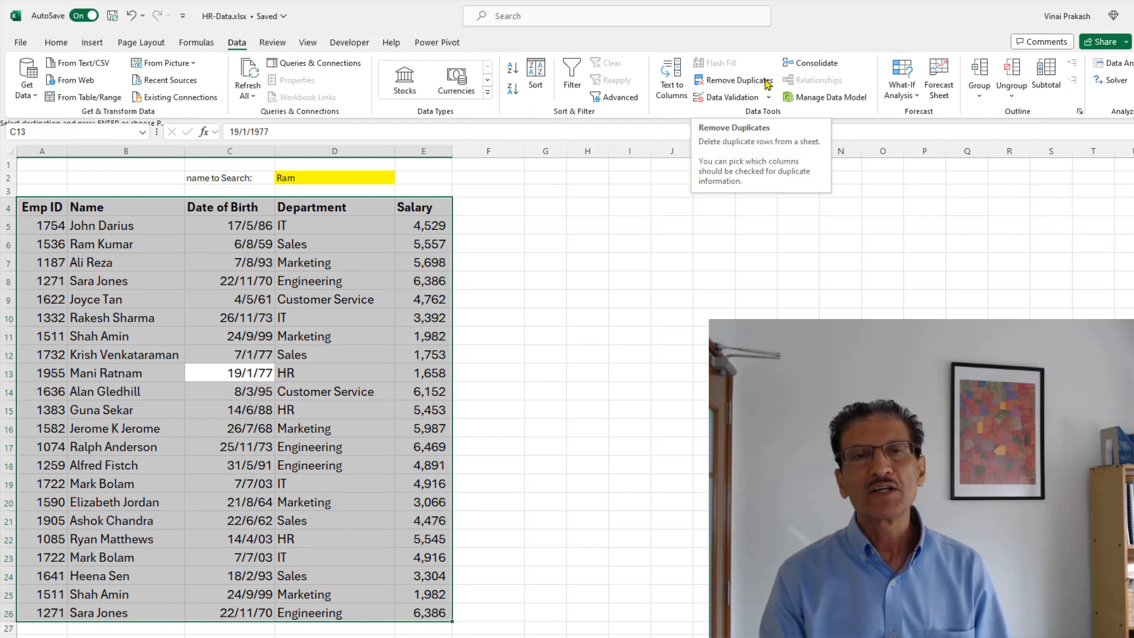
click(748, 84)
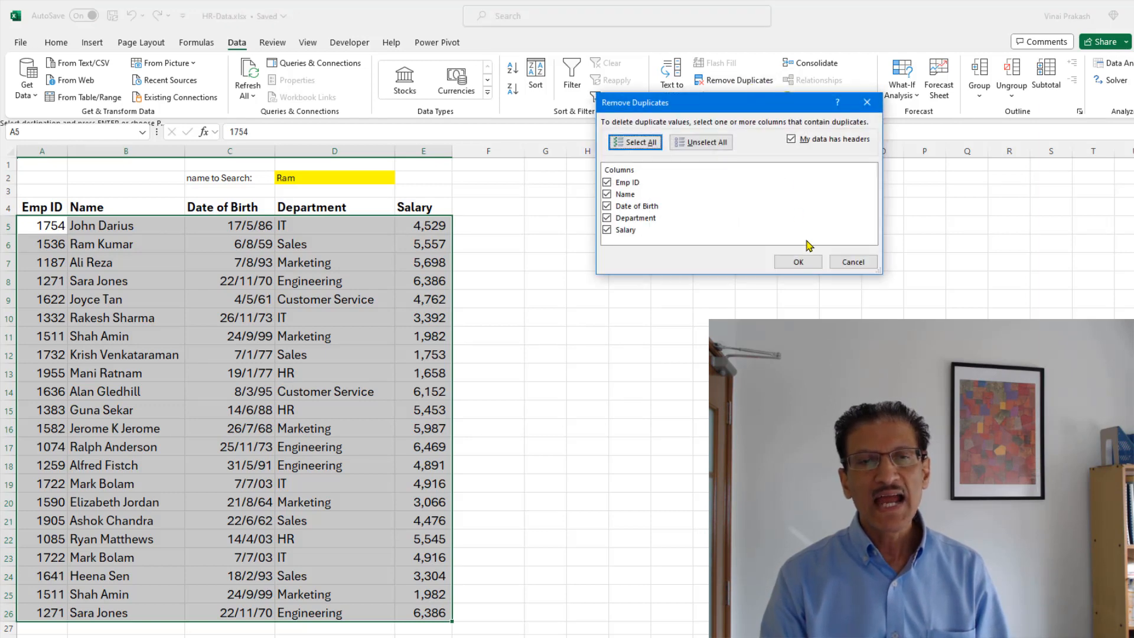
click(810, 265)
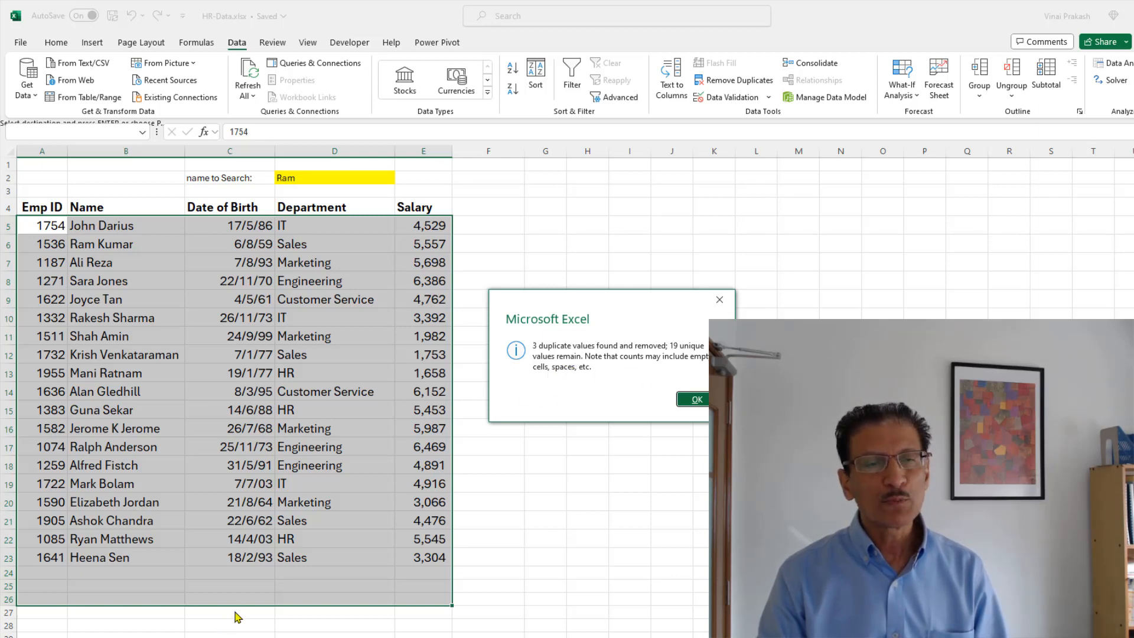
click(697, 399)
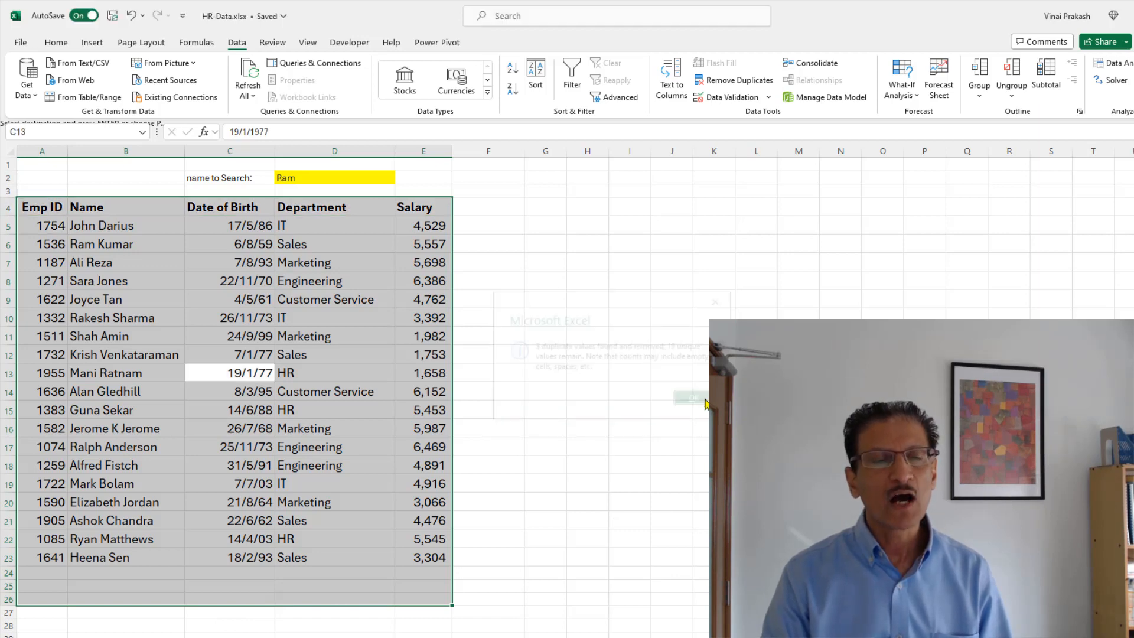
click(314, 441)
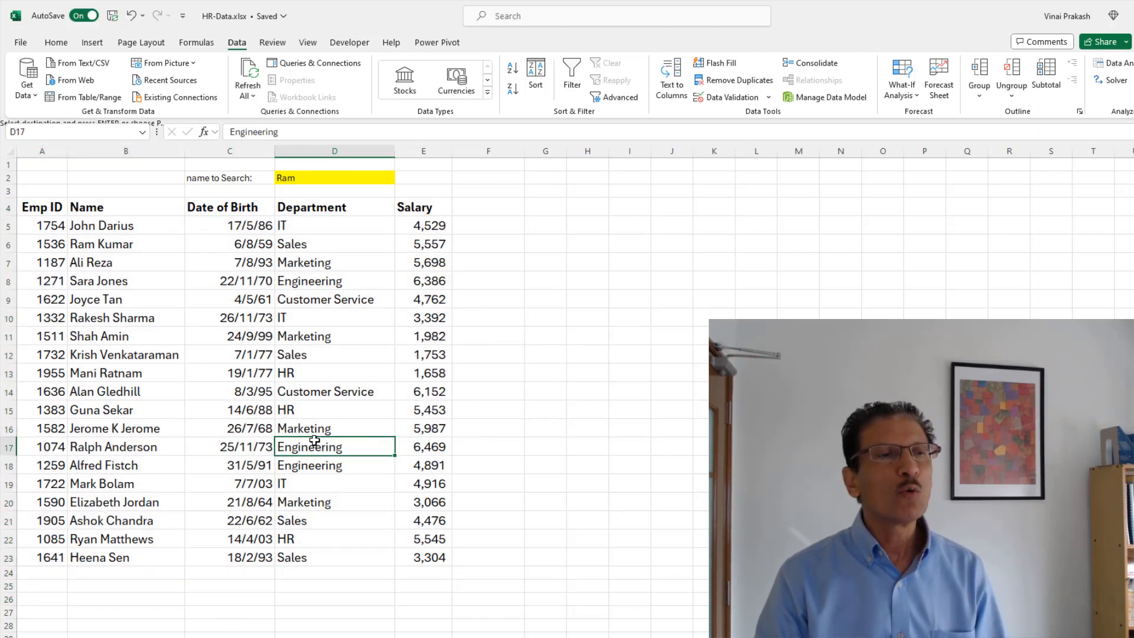
Step: Replace the entry in search cell D2 with the full name of the employee in B8
click(321, 179)
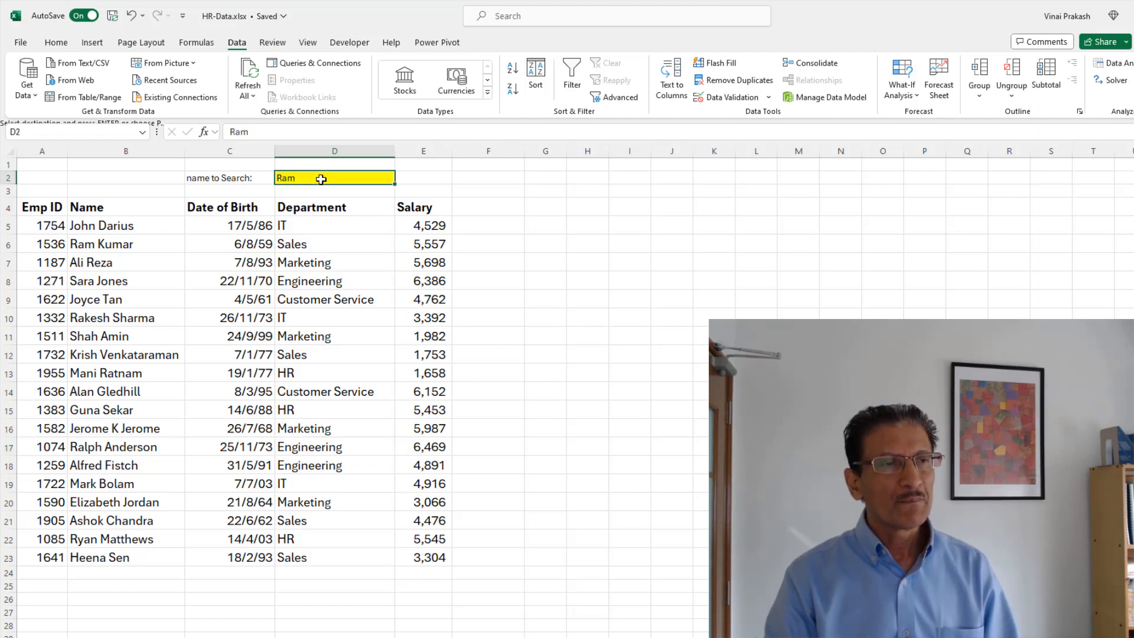
text(Sara Jones)
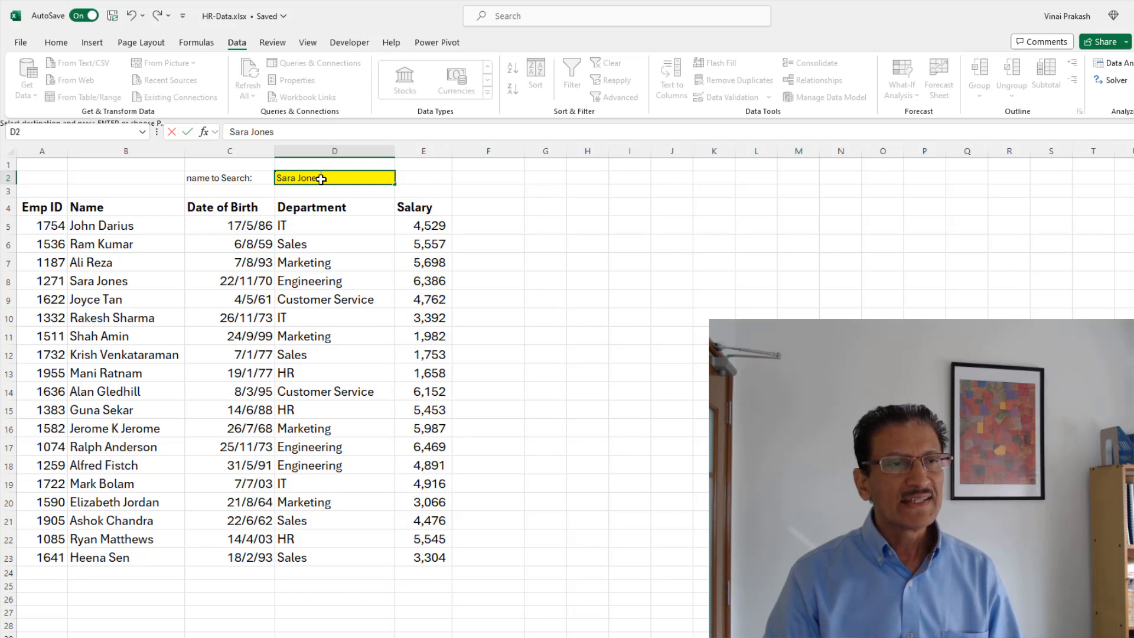
key(Return)
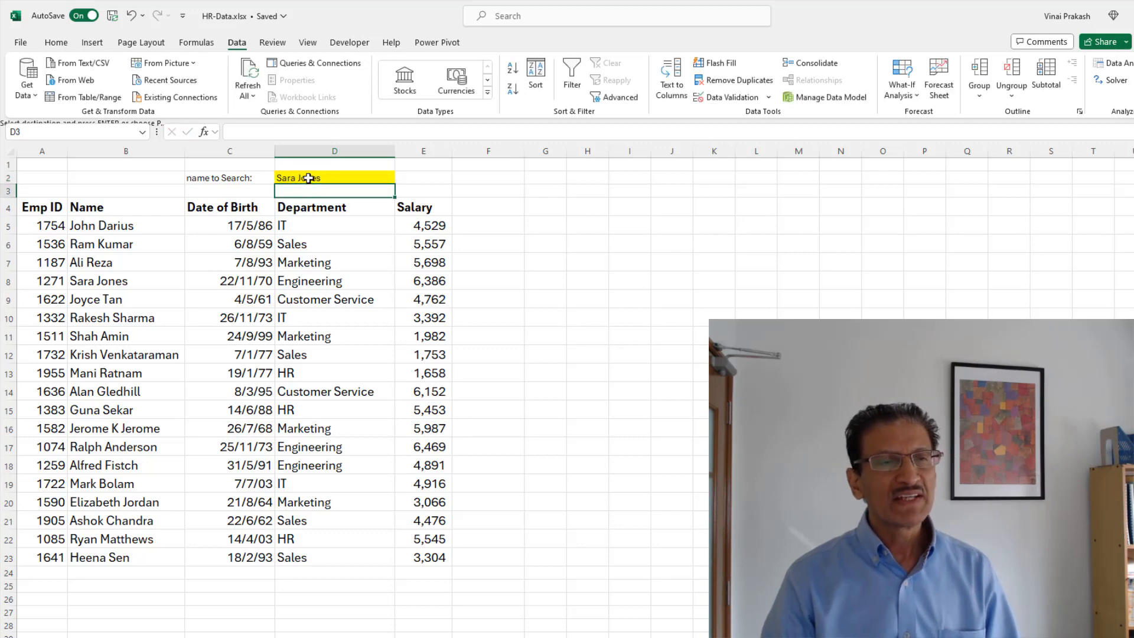
Step: Set up a Duplicate Values highlight rule for the whole employee table
click(281, 277)
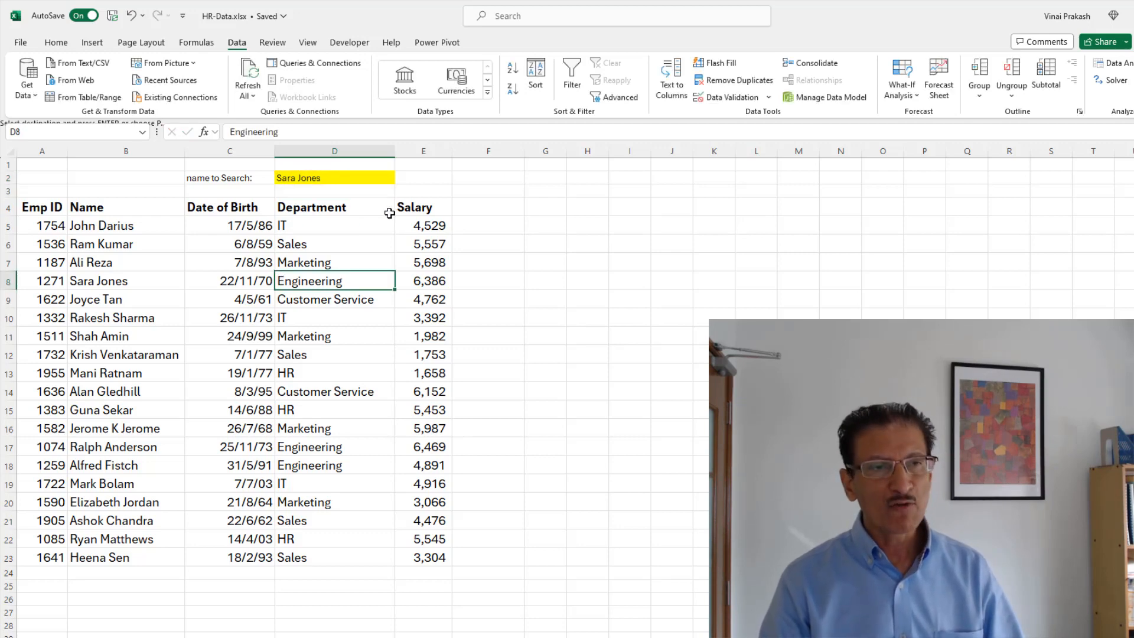
key(ctrl+a)
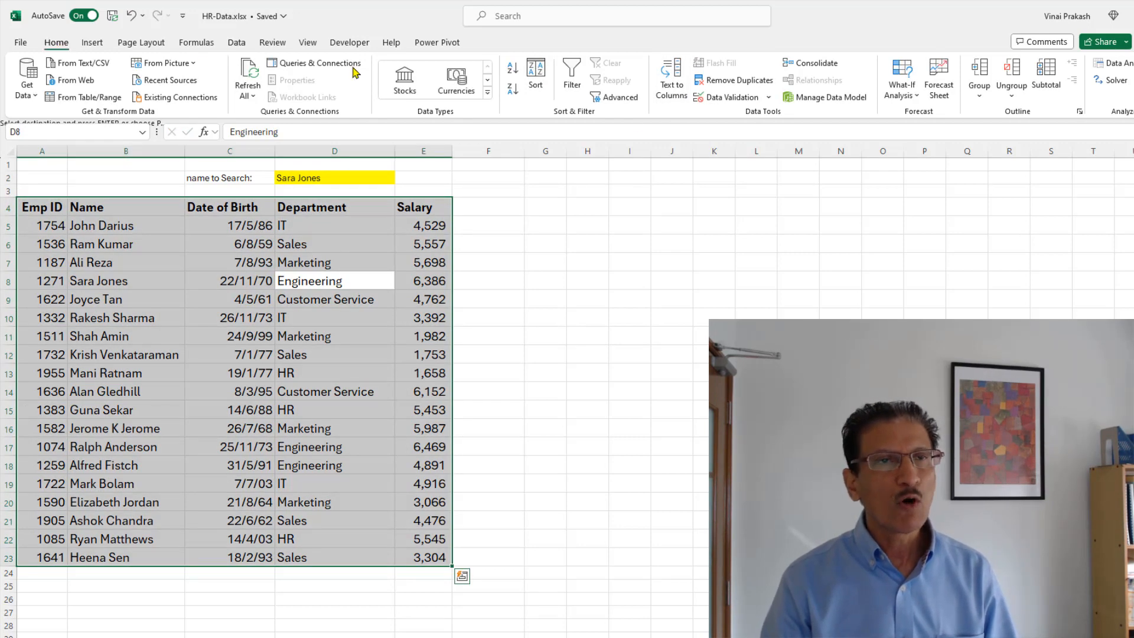
click(606, 78)
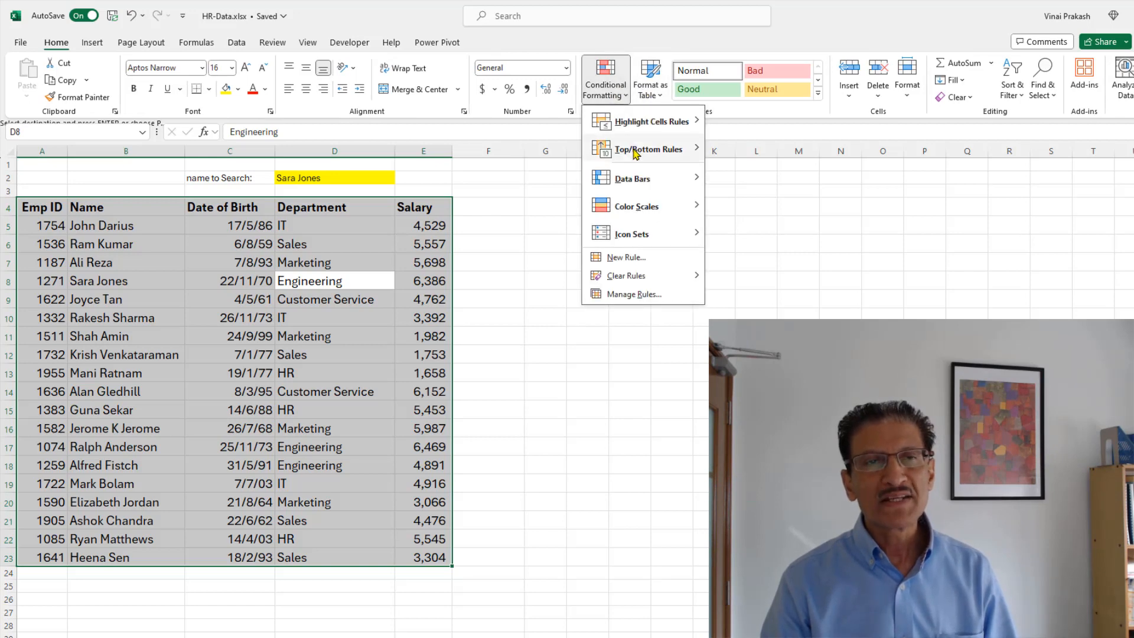
mouse_move(661, 122)
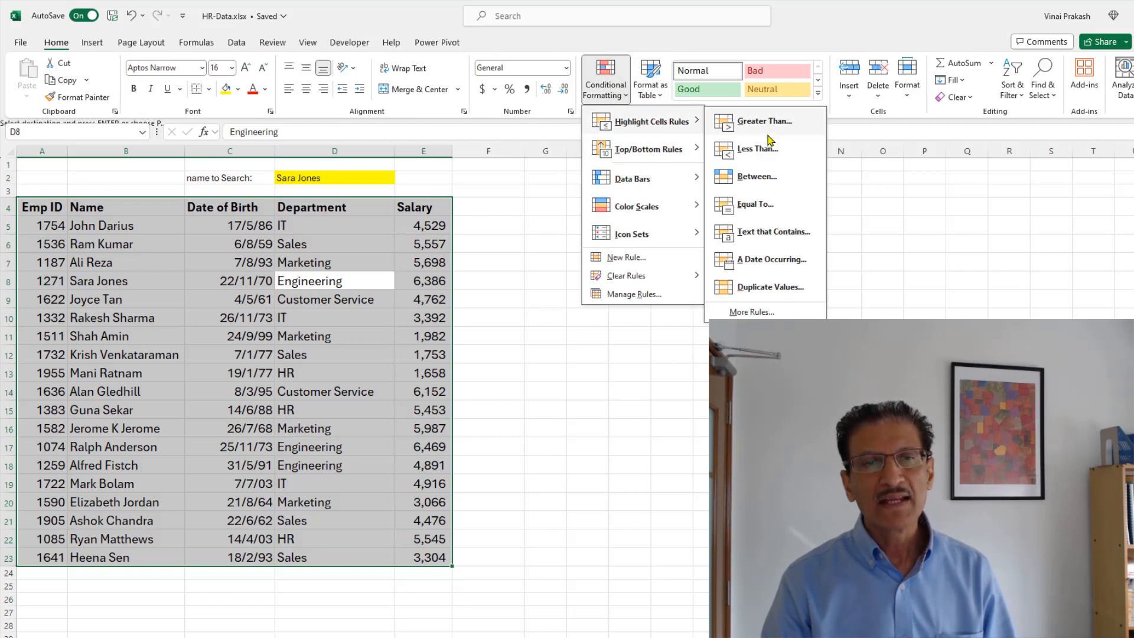
click(759, 289)
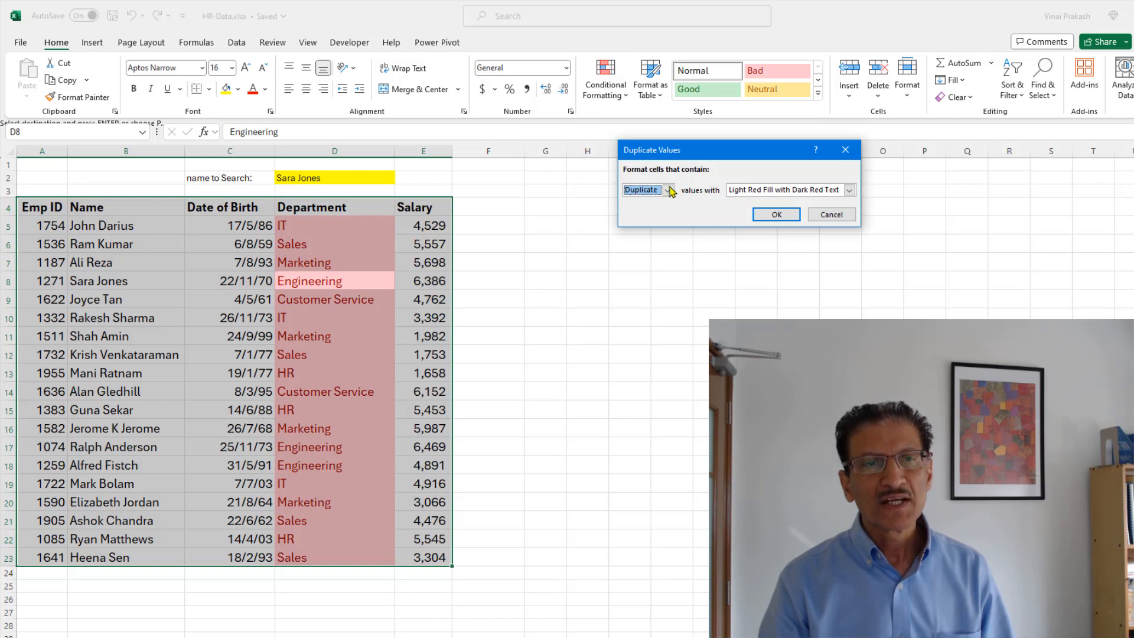